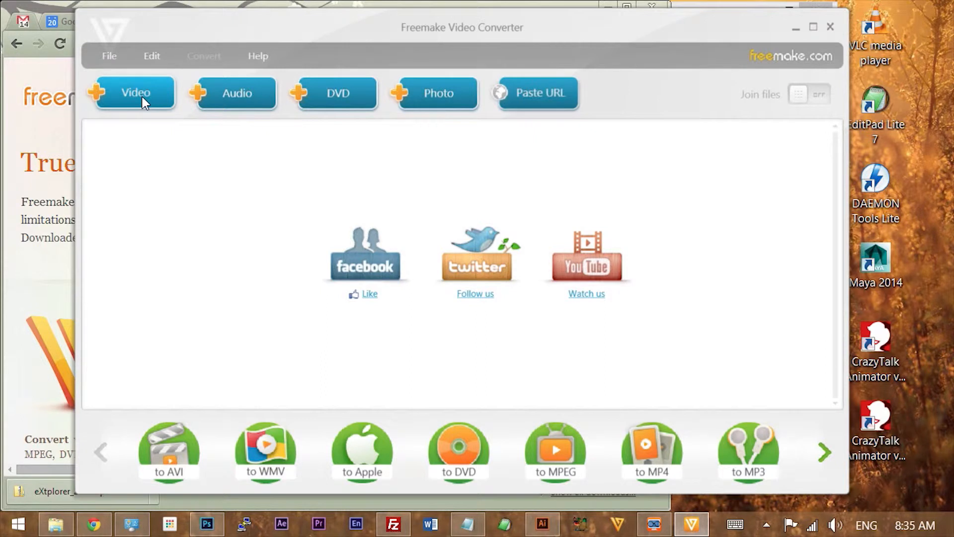
- Add the video file scram draft1 to Freemake Video Converter
{"action": "left_click", "coordinate": [138, 92]}
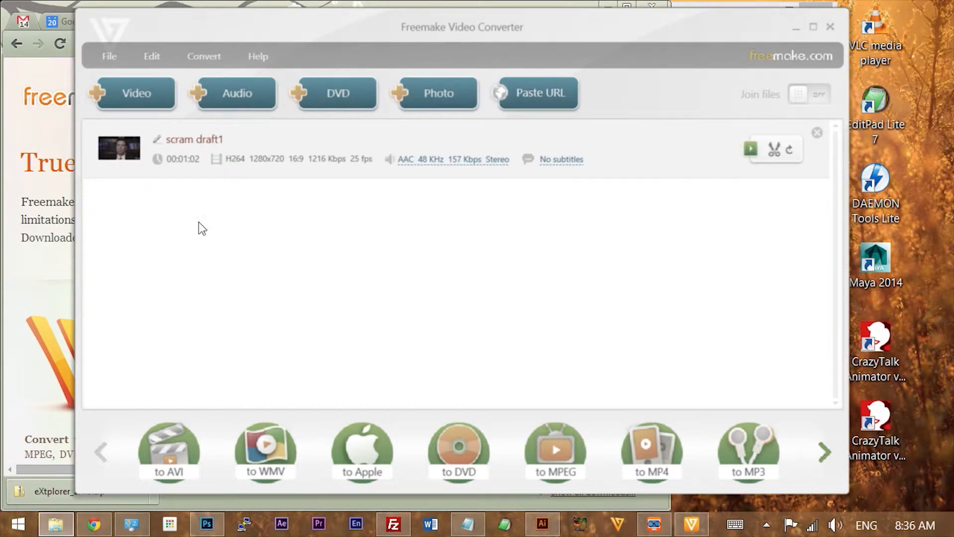
{"action": "left_click", "coordinate": [272, 282]}
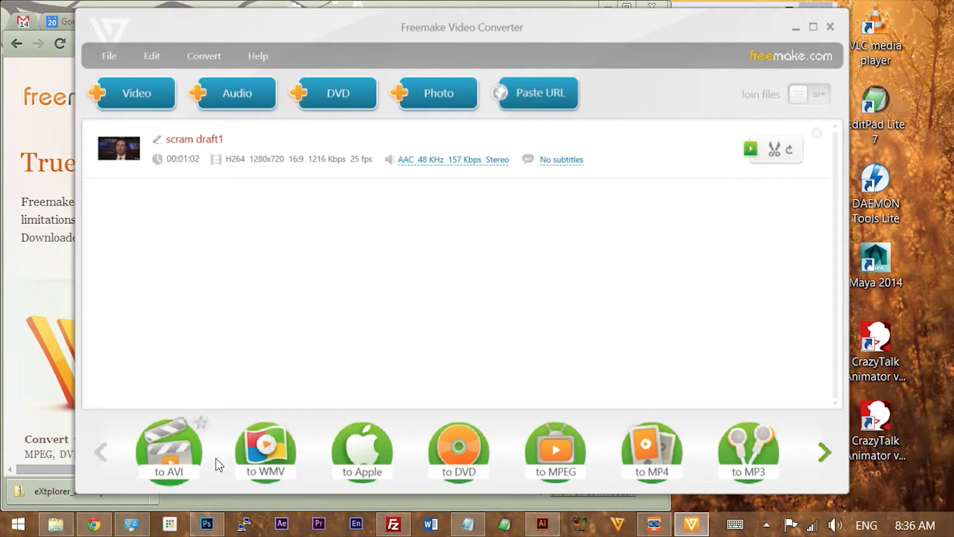
- Open the MP4 output parameters, choose the TV Quality preset, and close the dialog without converting
{"action": "left_click", "coordinate": [652, 438]}
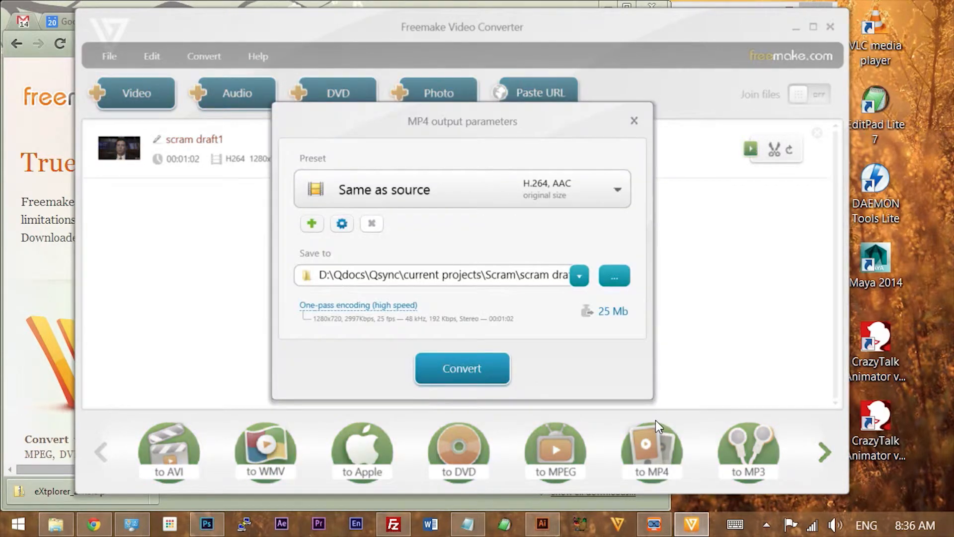
{"action": "left_click", "coordinate": [621, 192]}
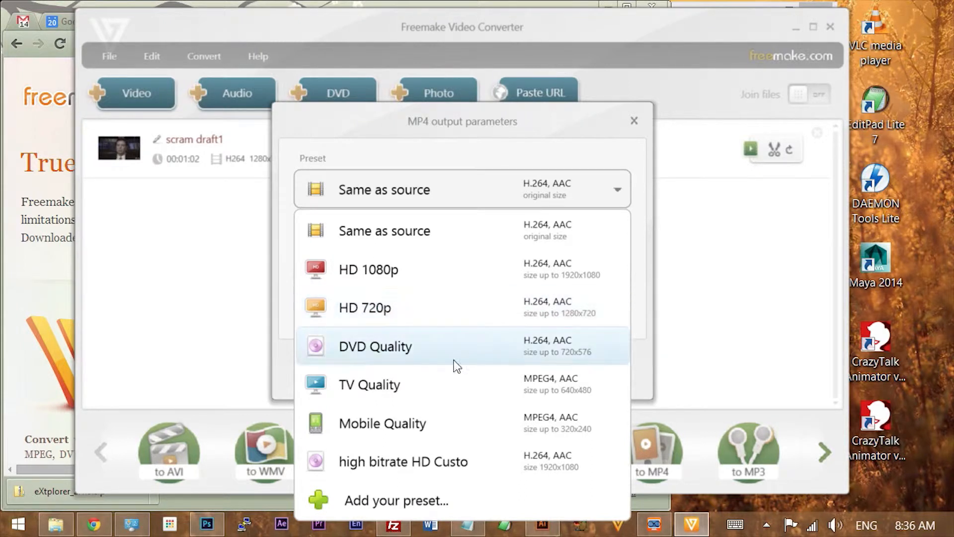
{"action": "left_click", "coordinate": [470, 389]}
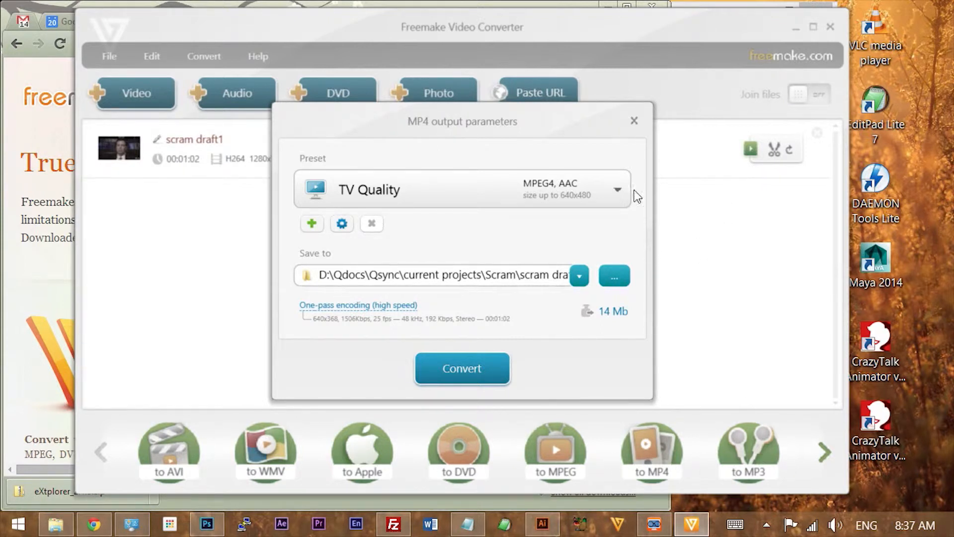
{"action": "left_click", "coordinate": [633, 120]}
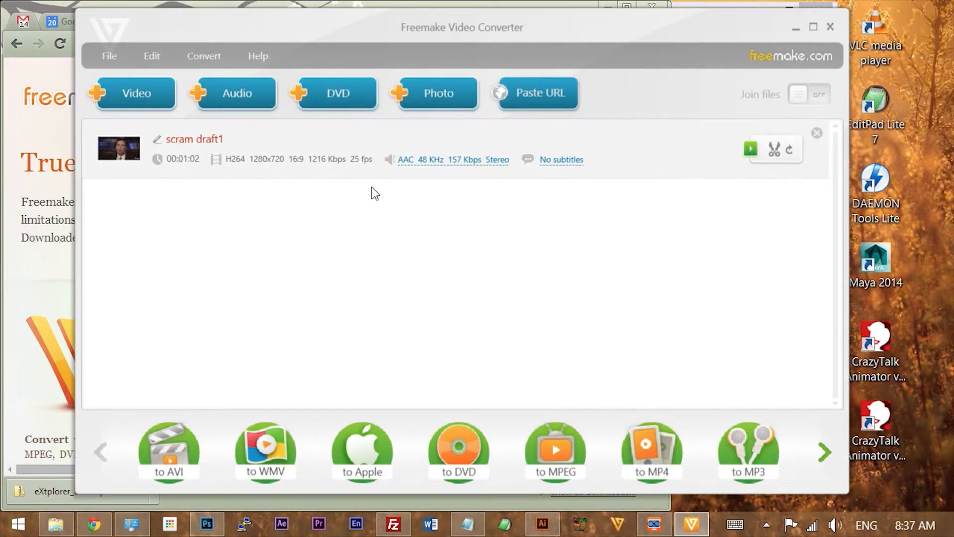
- Close the converter and view the HandBrake download page in the browser
{"action": "left_click", "coordinate": [830, 27]}
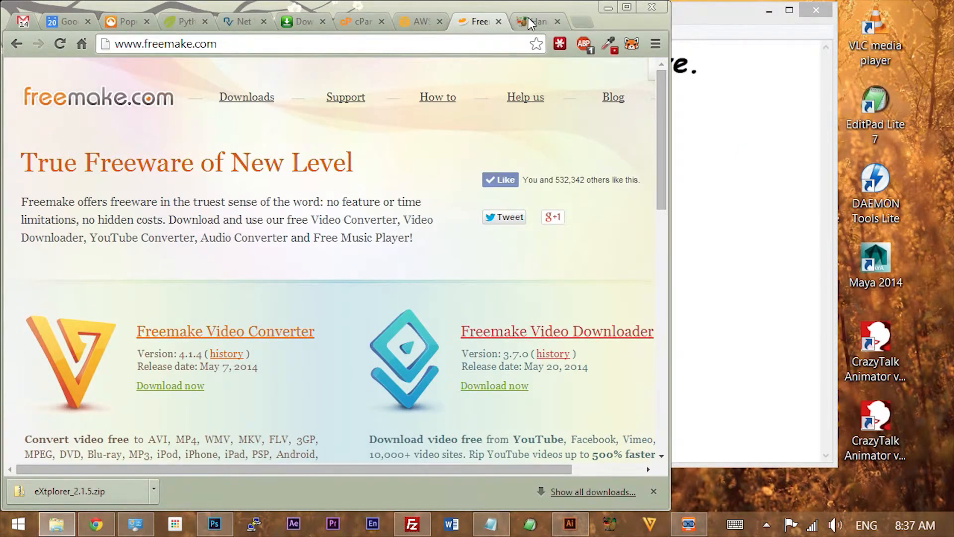
{"action": "left_click", "coordinate": [530, 20]}
{"action": "scroll", "coordinate": [406, 239], "scroll_direction": "down", "scroll_amount": 3}
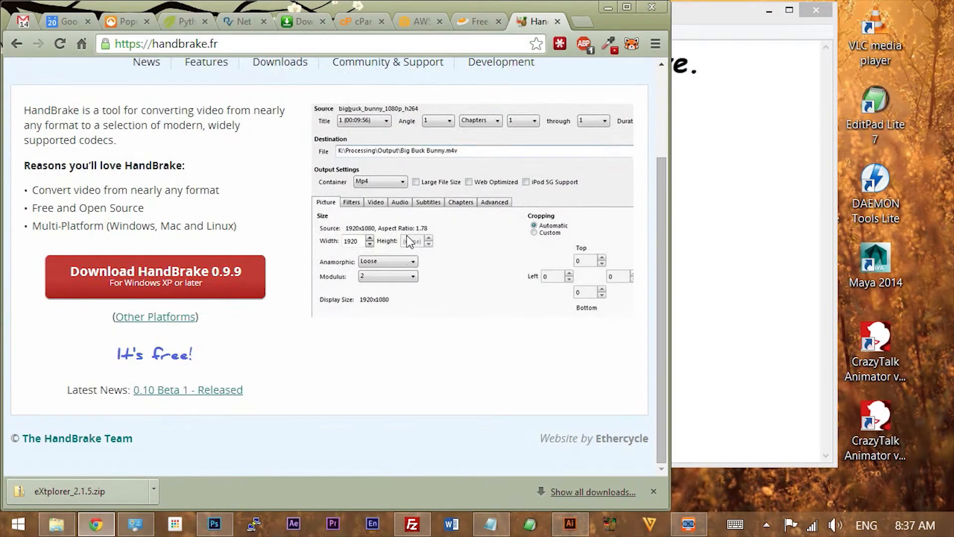
{"action": "scroll", "coordinate": [406, 234], "scroll_direction": "up", "scroll_amount": 3}
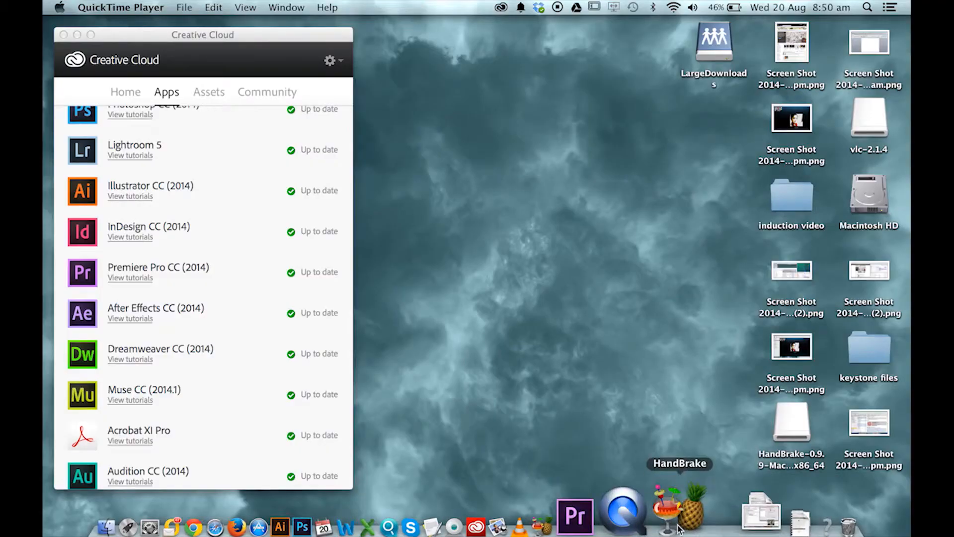
- Launch HandBrake and open the source file browser, cancelling it without choosing a file
{"action": "left_click", "coordinate": [678, 521]}
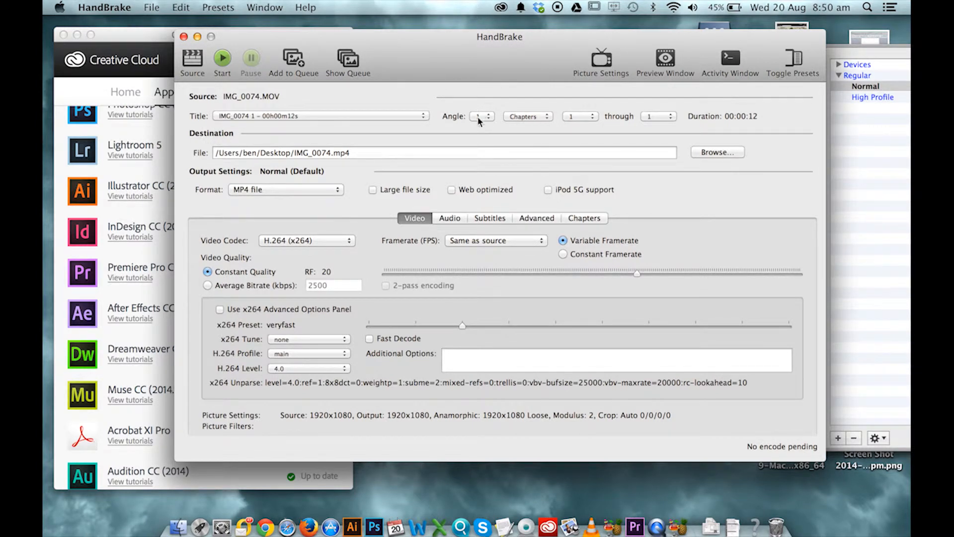
{"action": "left_click", "coordinate": [357, 116]}
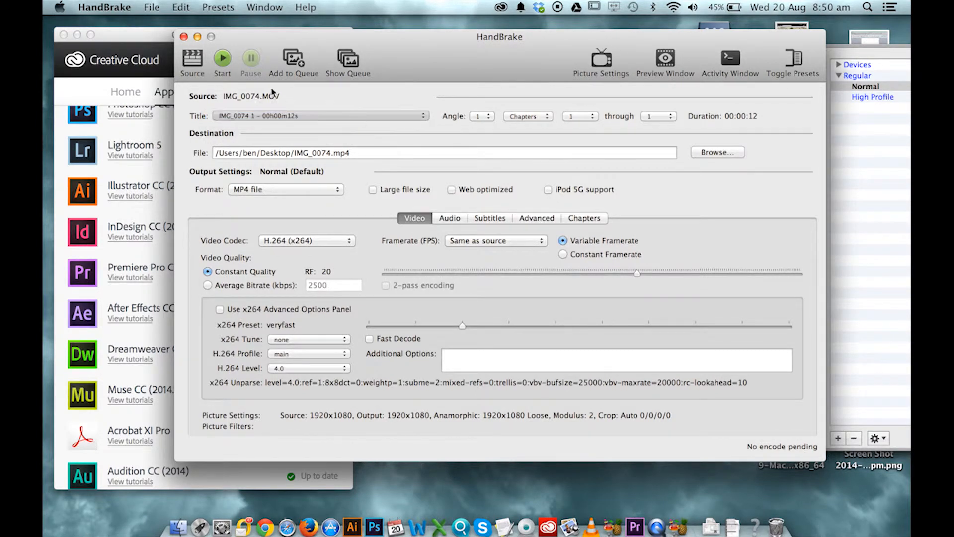
{"action": "left_click", "coordinate": [193, 62]}
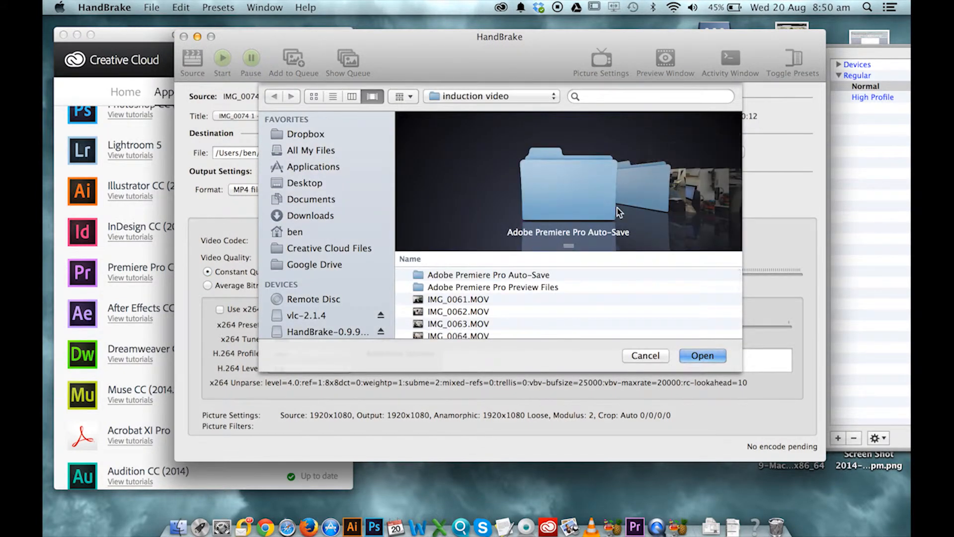
{"action": "left_click", "coordinate": [644, 356]}
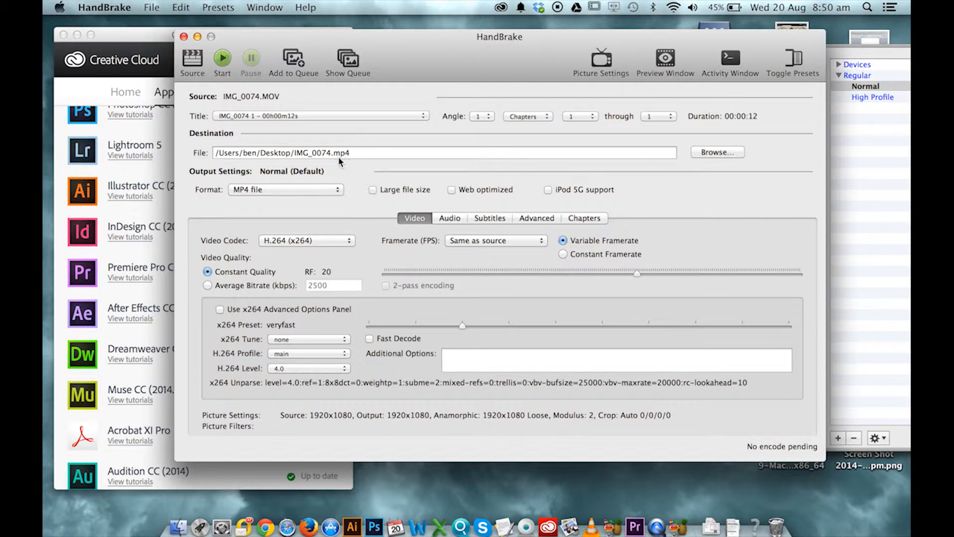
- Examine the Format and Video Codec options available in HandBrake's output settings
{"action": "left_click", "coordinate": [269, 192]}
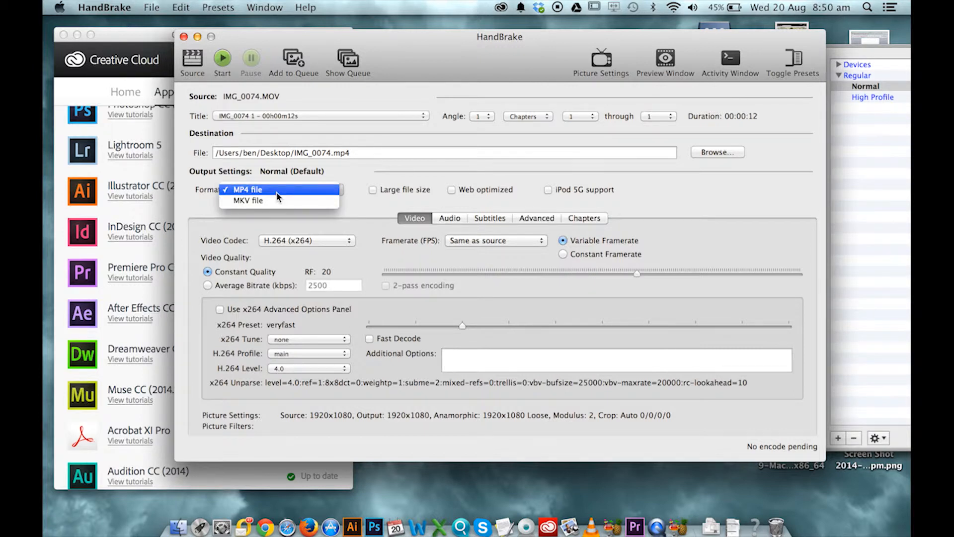
{"action": "left_click", "coordinate": [355, 191]}
{"action": "left_click", "coordinate": [323, 190]}
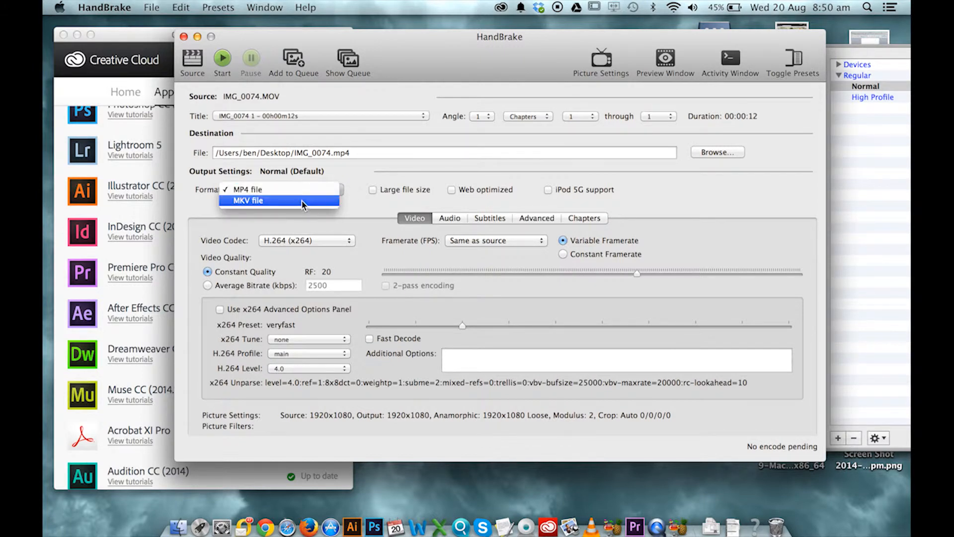
{"action": "left_click", "coordinate": [351, 202]}
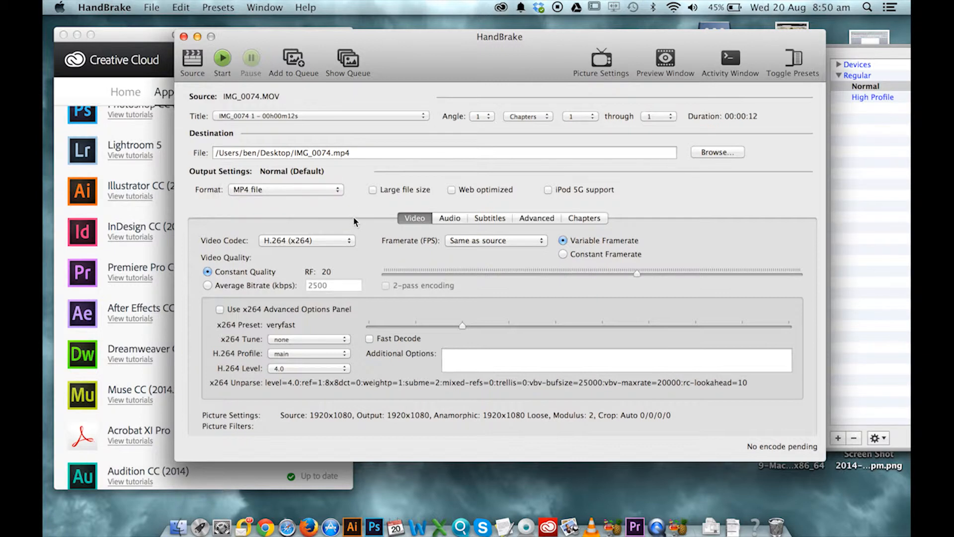
{"action": "left_click", "coordinate": [350, 243]}
{"action": "left_click", "coordinate": [350, 242]}
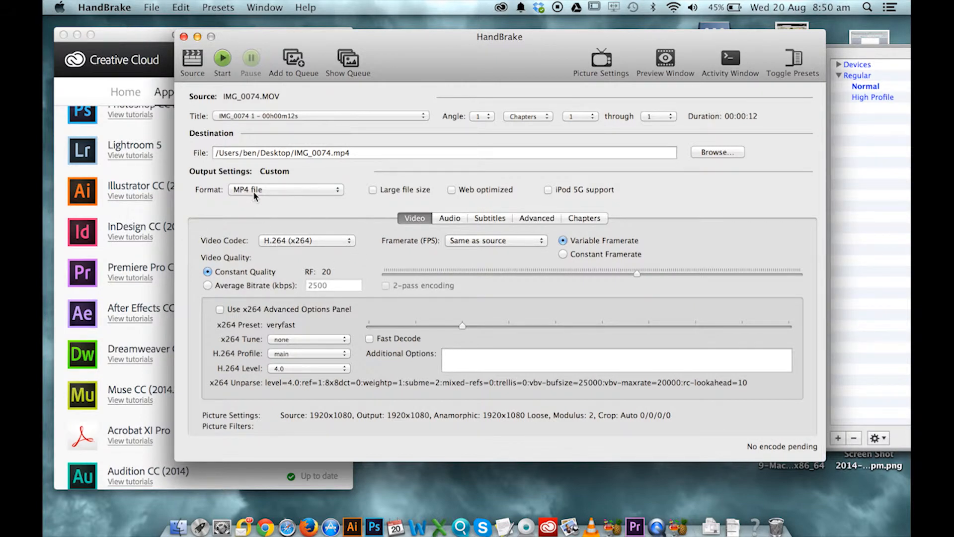
{"action": "left_click", "coordinate": [333, 240]}
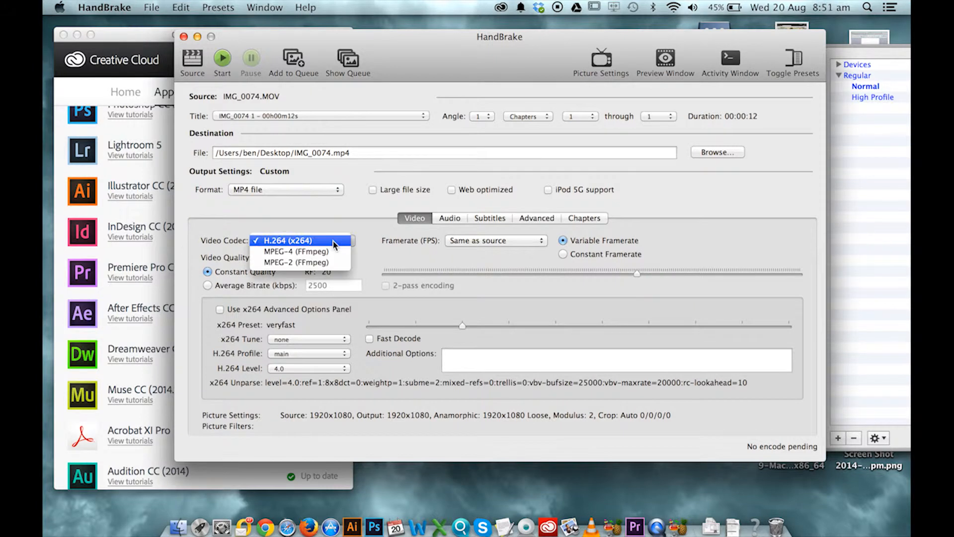
{"action": "left_click", "coordinate": [367, 243]}
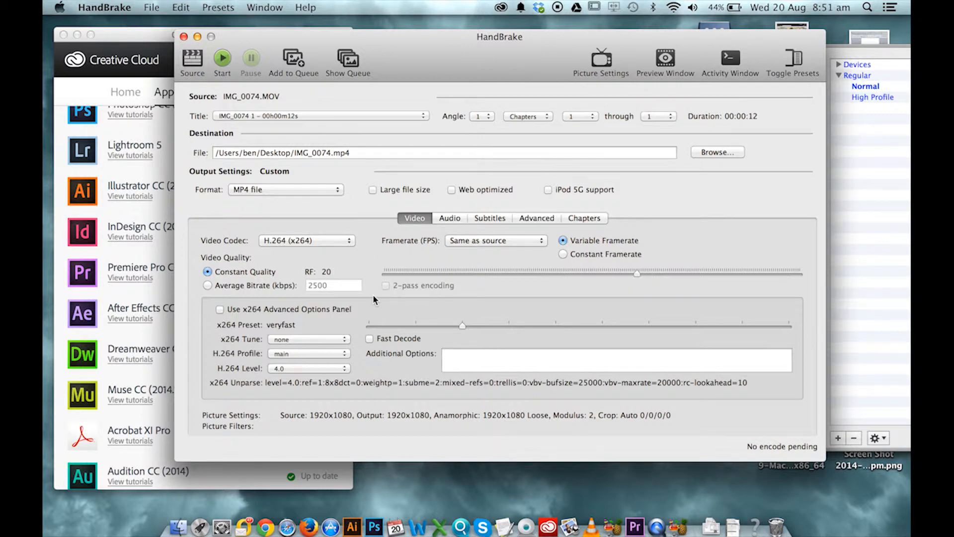
{"action": "left_click", "coordinate": [350, 242]}
{"action": "left_click", "coordinate": [351, 242]}
{"action": "left_click", "coordinate": [350, 243]}
{"action": "left_click", "coordinate": [317, 242]}
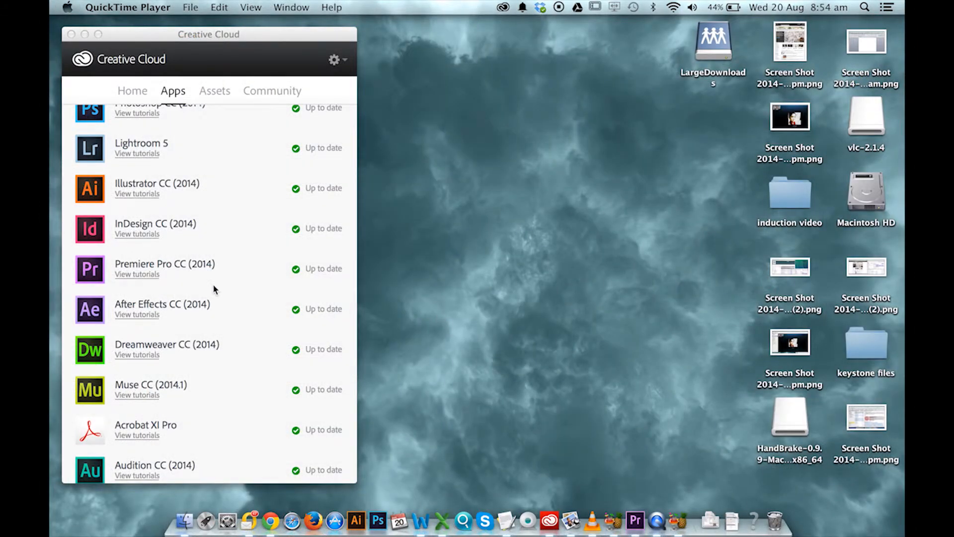
- Browse the list of installed apps in Creative Cloud
{"action": "scroll", "coordinate": [213, 284], "scroll_direction": "up", "scroll_amount": 3}
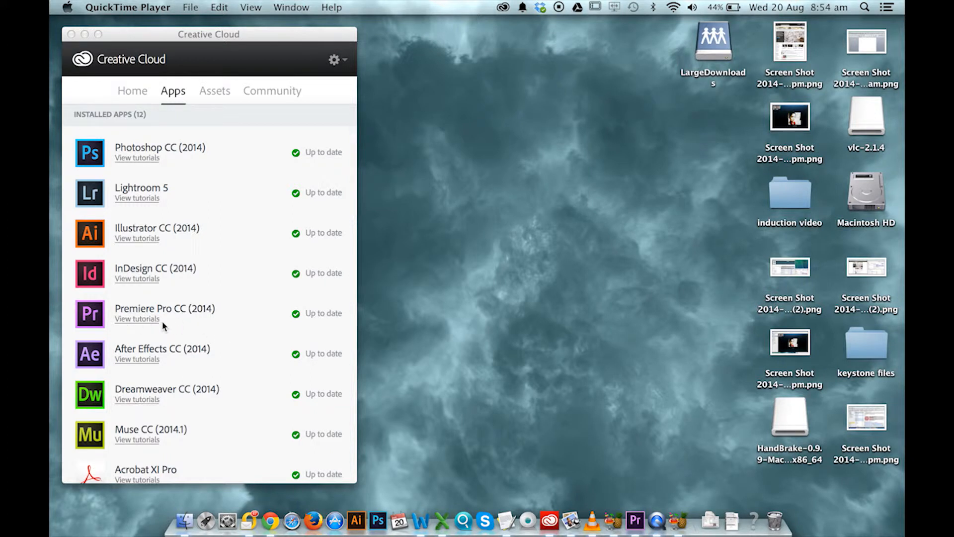
{"action": "scroll", "coordinate": [163, 329], "scroll_direction": "down", "scroll_amount": 2}
{"action": "scroll", "coordinate": [163, 329], "scroll_direction": "up", "scroll_amount": 2}
{"action": "scroll", "coordinate": [163, 329], "scroll_direction": "down", "scroll_amount": 4}
{"action": "scroll", "coordinate": [162, 328], "scroll_direction": "down", "scroll_amount": 5}
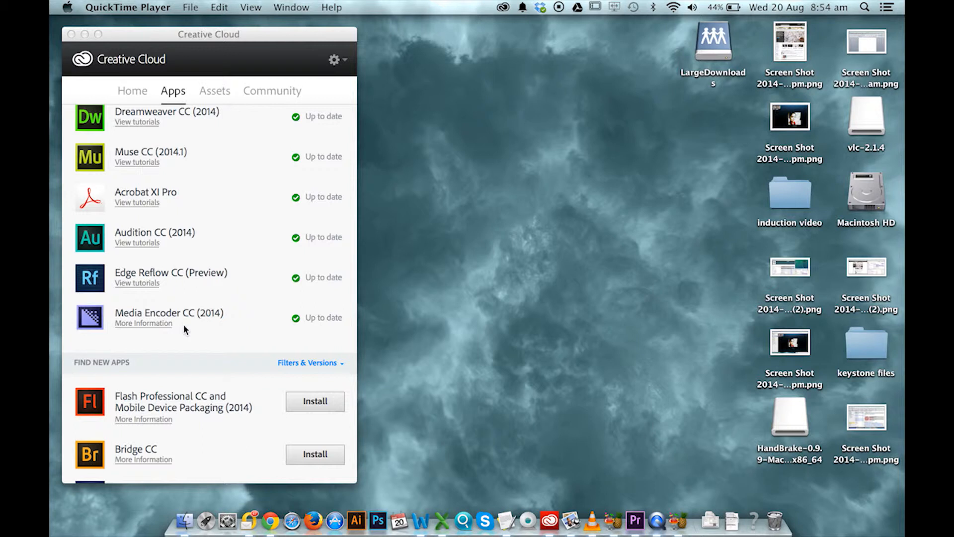
{"action": "scroll", "coordinate": [185, 329], "scroll_direction": "up", "scroll_amount": 5}
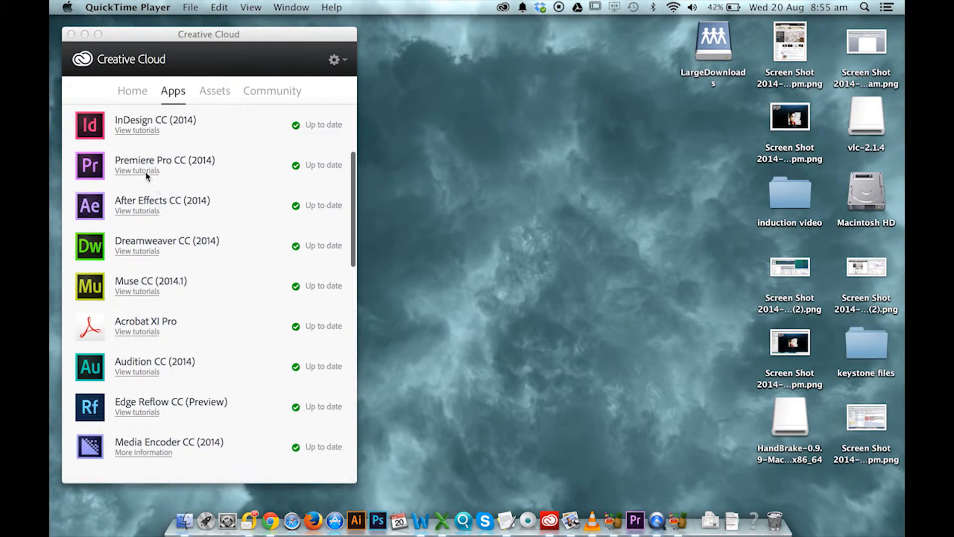
{"action": "scroll", "coordinate": [192, 266], "scroll_direction": "down", "scroll_amount": 3}
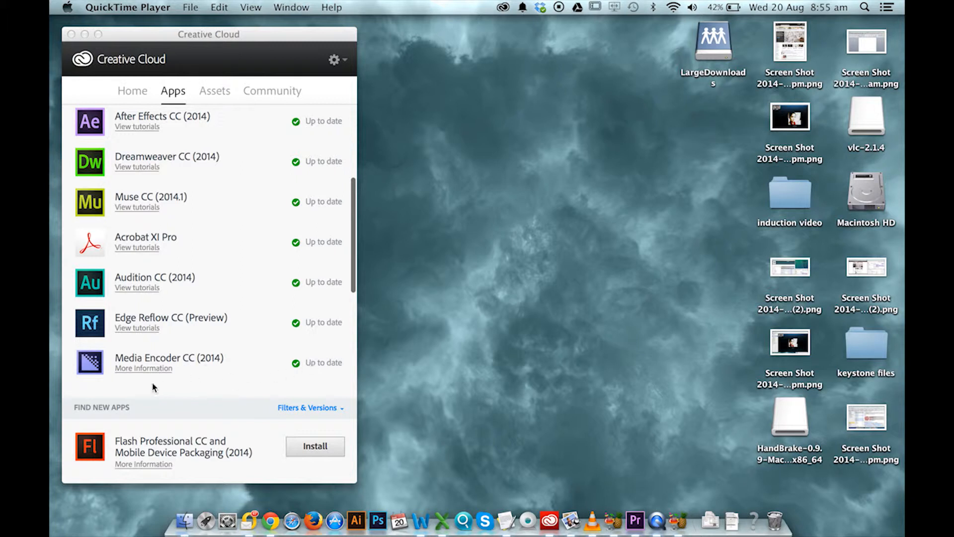
{"action": "scroll", "coordinate": [170, 358], "scroll_direction": "up", "scroll_amount": 3}
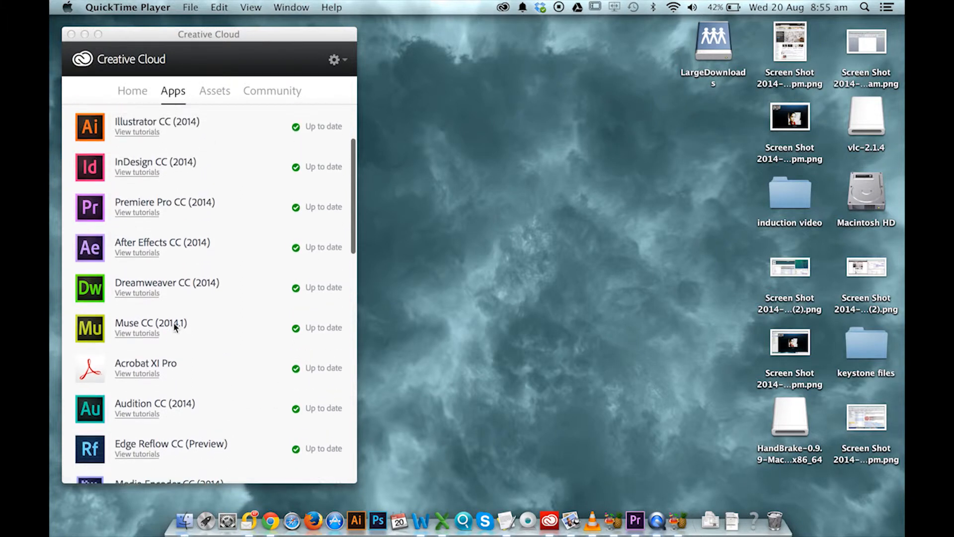
- Open Premiere Pro and enlarge the timeline panel for the IMG_0074 sequence
{"action": "left_click", "coordinate": [640, 517]}
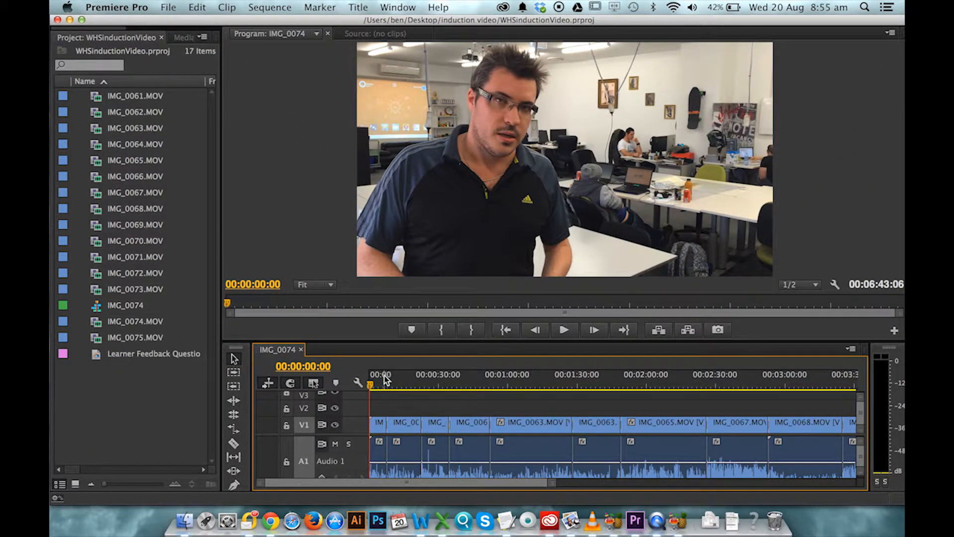
{"action": "mouse_move", "coordinate": [373, 383]}
{"action": "left_mouse_down"}
{"action": "mouse_move", "coordinate": [427, 396]}
{"action": "mouse_move", "coordinate": [502, 385]}
{"action": "mouse_move", "coordinate": [373, 386]}
{"action": "left_mouse_up"}
{"action": "left_click_drag", "start_coordinate": [376, 342], "coordinate": [376, 290]}
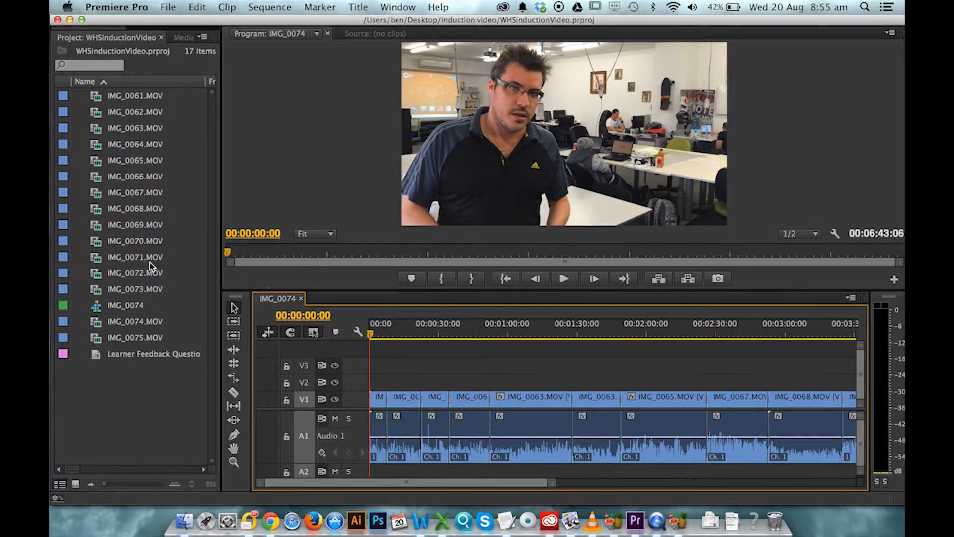
- Place IMG_0073.MOV on track V2 of the sequence near the 30-second mark
{"action": "left_click_drag", "start_coordinate": [114, 185], "coordinate": [95, 98]}
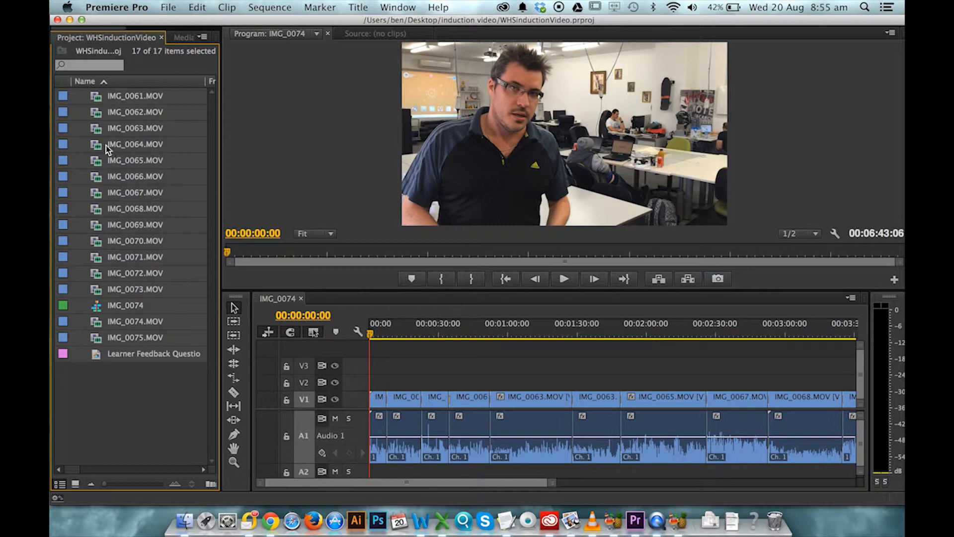
{"action": "left_click", "coordinate": [144, 377]}
{"action": "left_click_drag", "start_coordinate": [124, 292], "coordinate": [444, 386]}
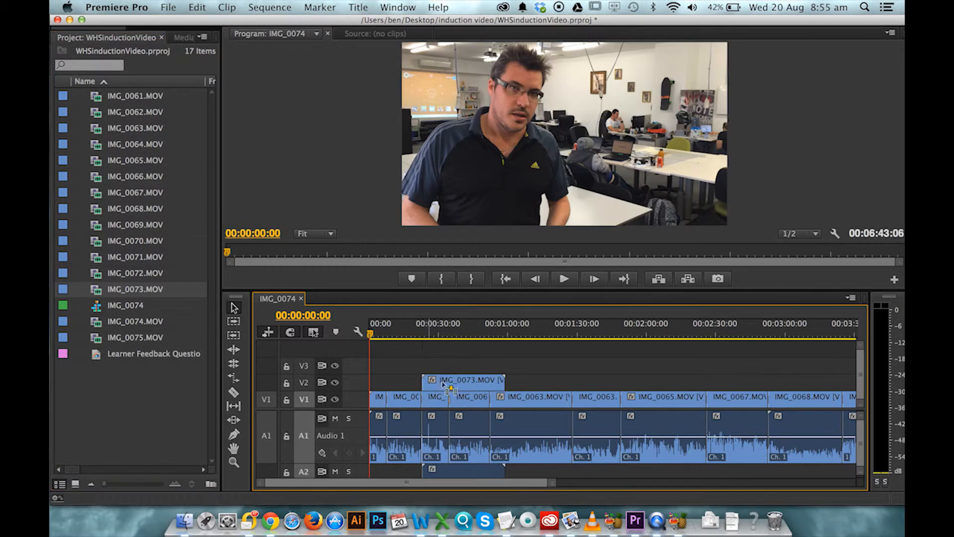
{"action": "left_click_drag", "start_coordinate": [457, 470], "coordinate": [445, 348]}
{"action": "mouse_move", "coordinate": [433, 384]}
{"action": "left_mouse_down"}
{"action": "mouse_move", "coordinate": [408, 381]}
{"action": "mouse_move", "coordinate": [459, 380]}
{"action": "mouse_move", "coordinate": [449, 379]}
{"action": "left_mouse_up"}
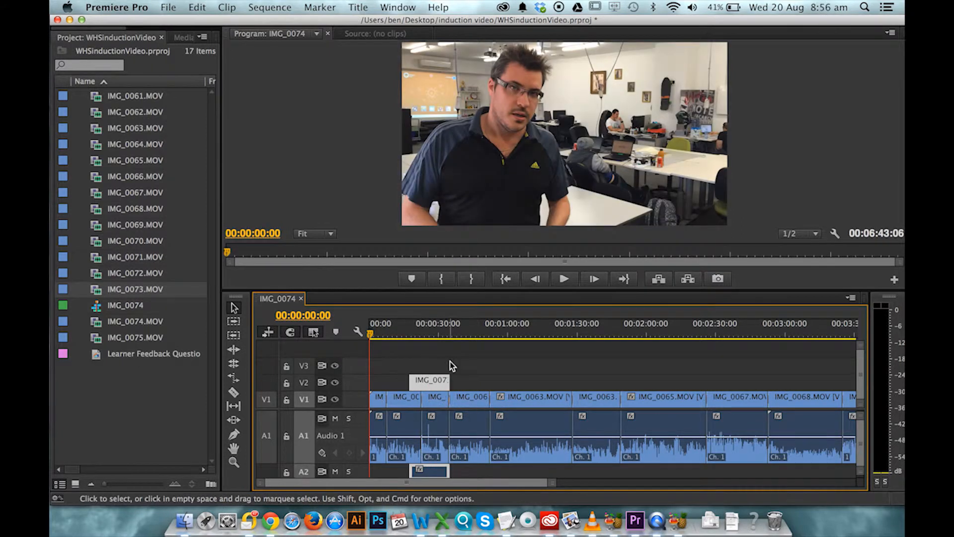
- Move the playhead to 00:00:22:19 and split the V2 clip there with the Razor tool
{"action": "left_click", "coordinate": [433, 327]}
{"action": "mouse_move", "coordinate": [432, 327]}
{"action": "left_mouse_down"}
{"action": "mouse_move", "coordinate": [373, 326]}
{"action": "mouse_move", "coordinate": [444, 327]}
{"action": "mouse_move", "coordinate": [421, 327]}
{"action": "left_mouse_up"}
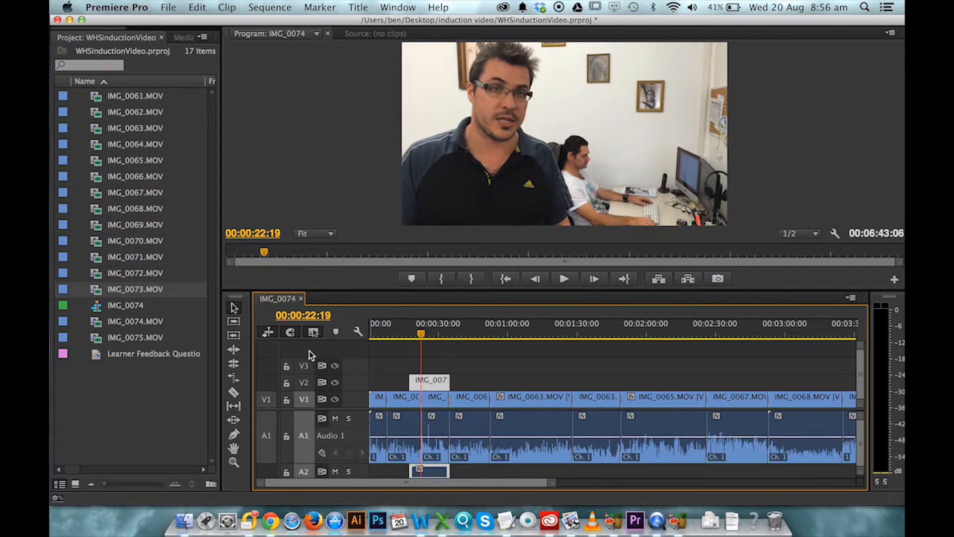
{"action": "left_click", "coordinate": [234, 392]}
{"action": "left_click", "coordinate": [421, 382]}
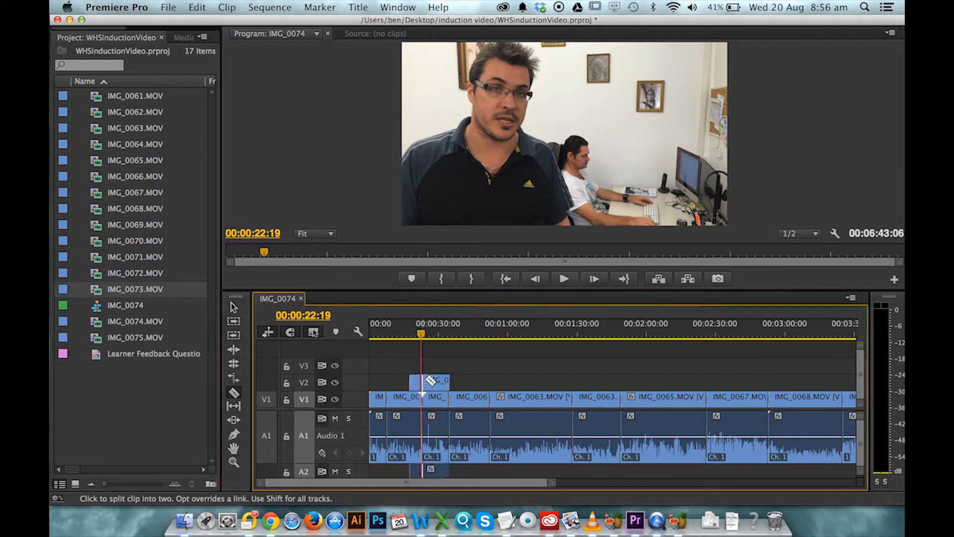
- Insert IMG_0069.MOV into the sequence at about 00:00:08 on track V2, shifting the following clips
{"action": "left_click", "coordinate": [233, 307]}
{"action": "left_click_drag", "start_coordinate": [415, 380], "coordinate": [383, 383]}
{"action": "left_click_drag", "start_coordinate": [135, 225], "coordinate": [390, 383]}
{"action": "key", "text": "super"}
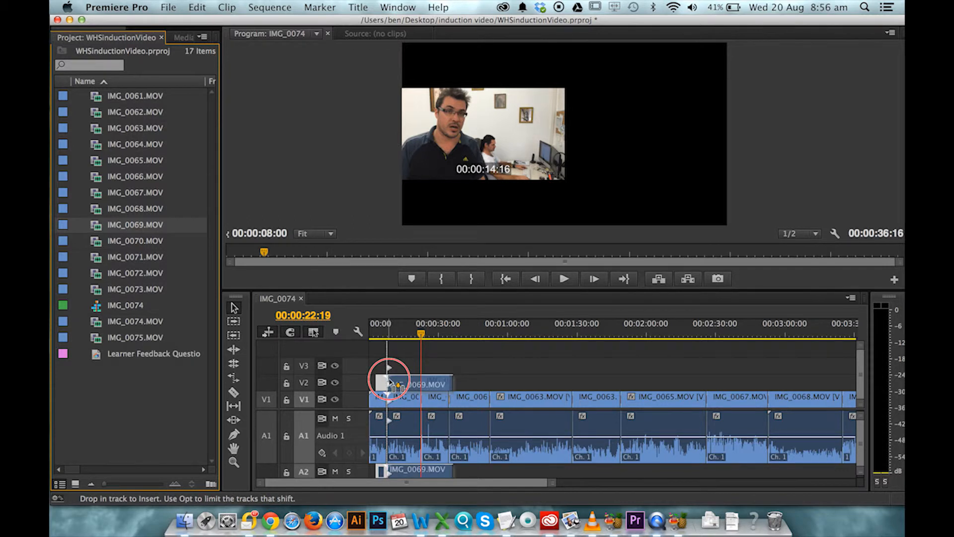
{"action": "left_click_drag", "start_coordinate": [390, 383], "coordinate": [390, 380]}
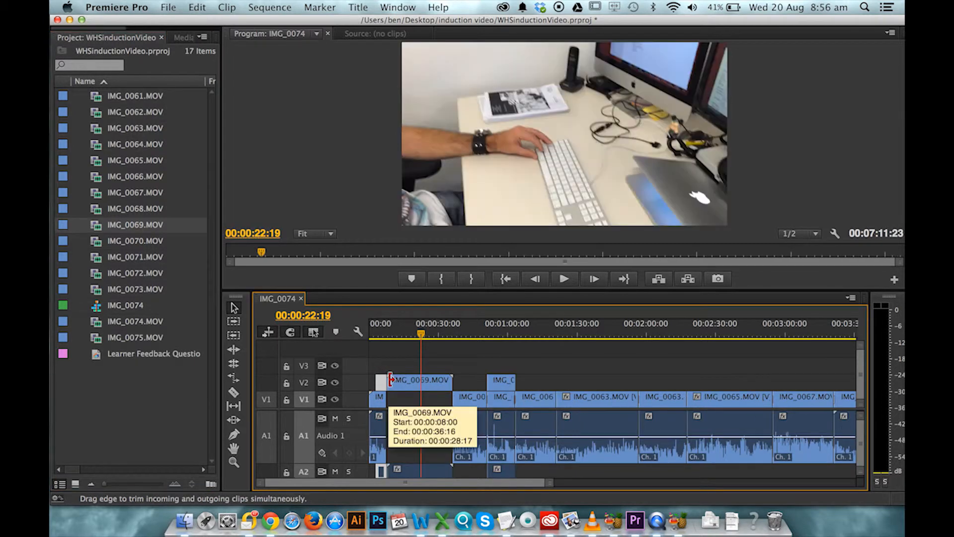
{"action": "left_click", "coordinate": [471, 382]}
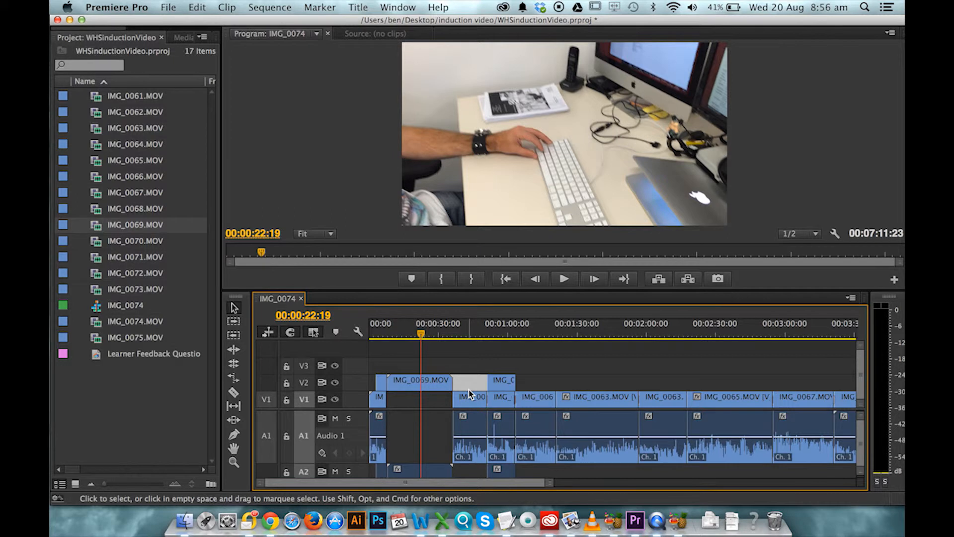
- Ripple delete the empty gaps on tracks V2 and V1 near the start of the sequence
{"action": "right_click", "coordinate": [469, 387]}
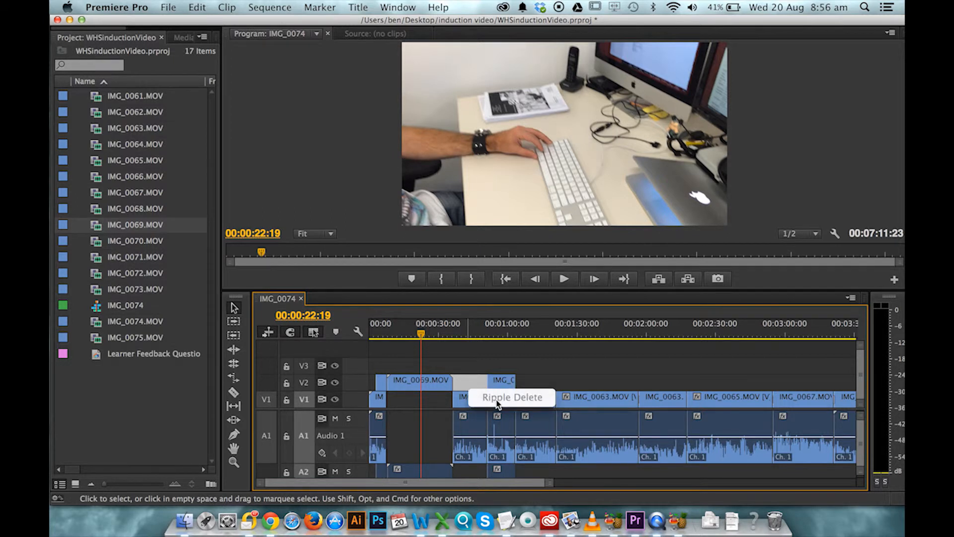
{"action": "left_click", "coordinate": [497, 400]}
{"action": "right_click", "coordinate": [434, 399]}
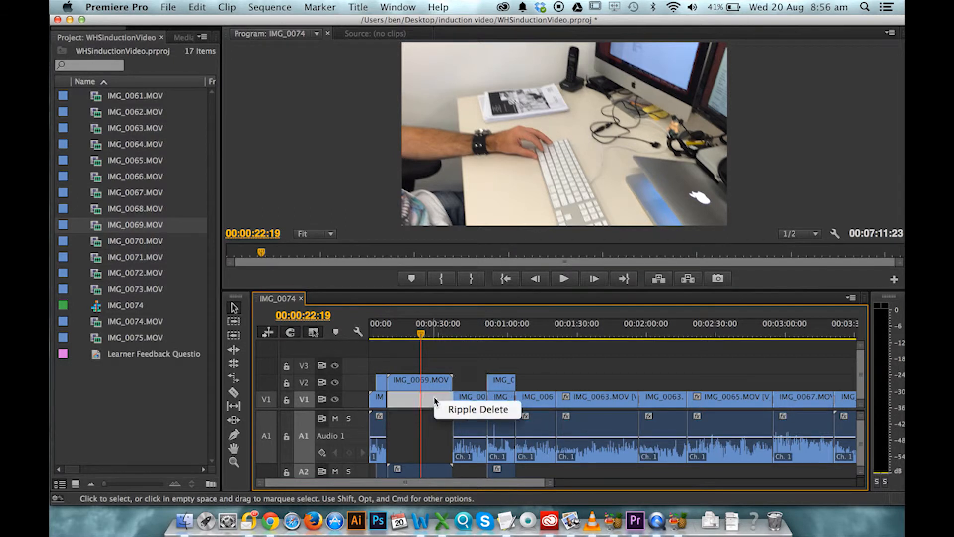
{"action": "left_click", "coordinate": [450, 407]}
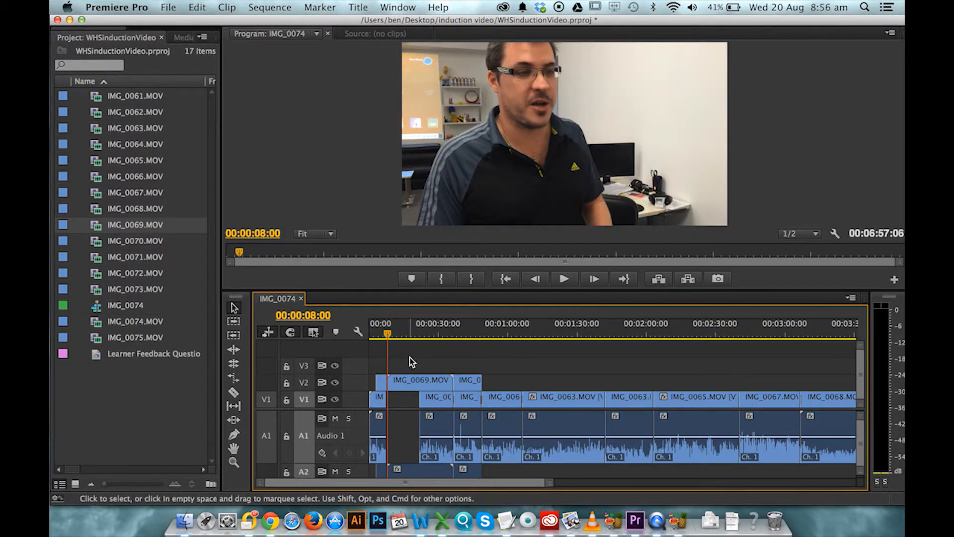
- Trim the start of the IMG_0069.MOV clip on V2 to the playhead at 00:00:15:12
{"action": "left_click_drag", "start_coordinate": [390, 326], "coordinate": [405, 328]}
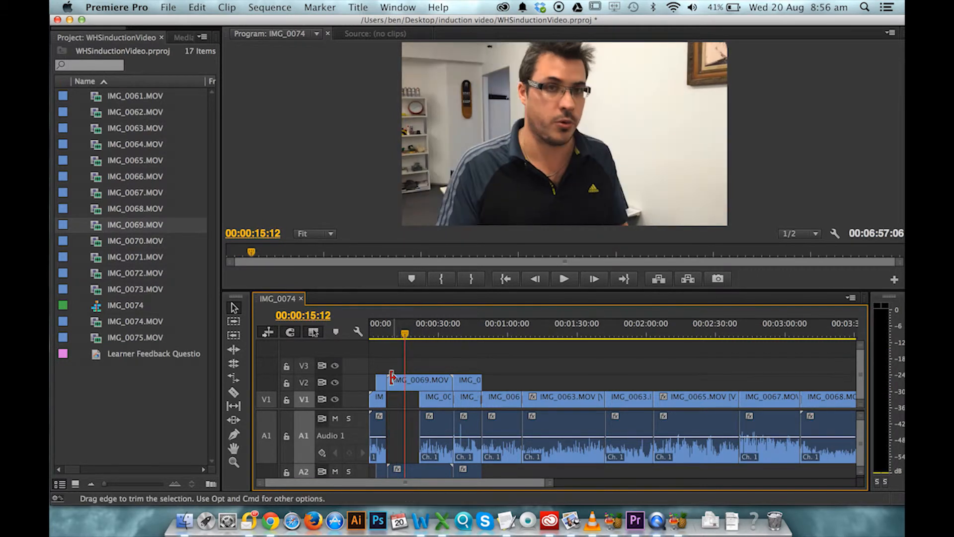
{"action": "left_click", "coordinate": [390, 381]}
{"action": "left_click_drag", "start_coordinate": [390, 380], "coordinate": [405, 380]}
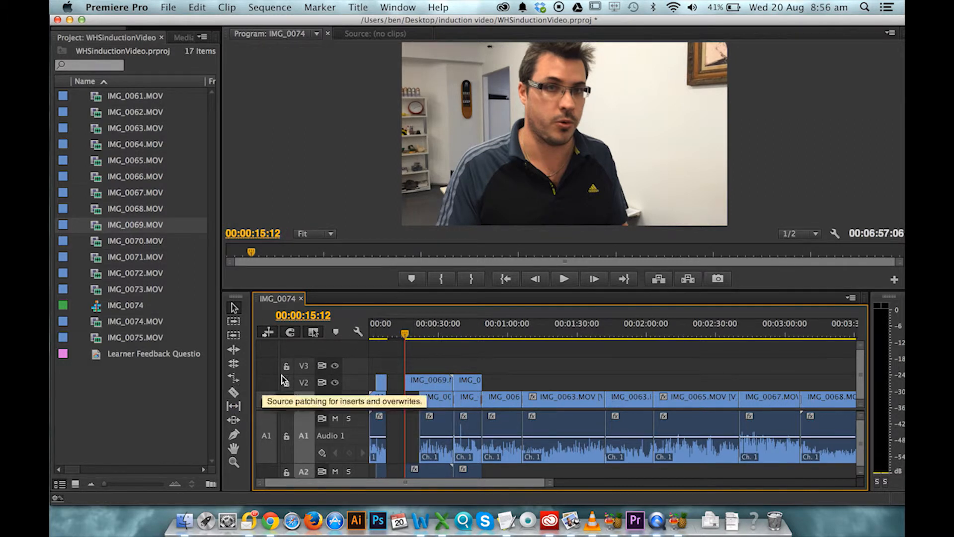
- Play back the sequence around the trimmed edit to review it
{"action": "left_click_drag", "start_coordinate": [417, 334], "coordinate": [415, 334]}
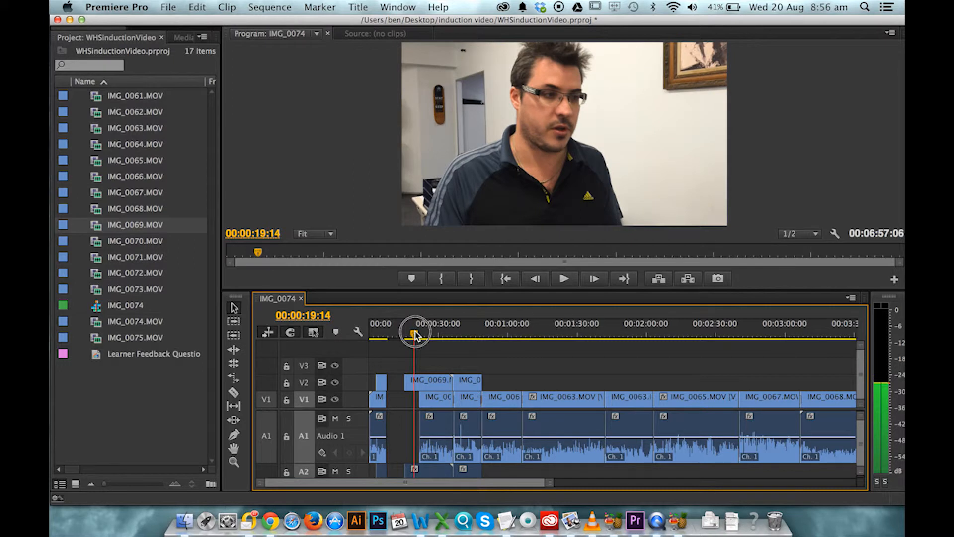
{"action": "left_click", "coordinate": [567, 280]}
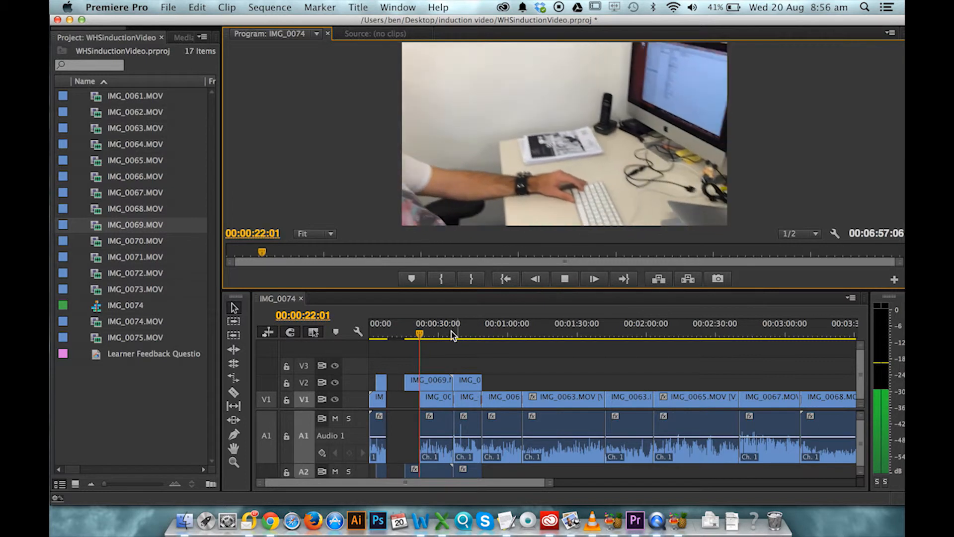
{"action": "mouse_move", "coordinate": [423, 335]}
{"action": "left_mouse_down"}
{"action": "mouse_move", "coordinate": [415, 338]}
{"action": "mouse_move", "coordinate": [424, 340]}
{"action": "left_mouse_up"}
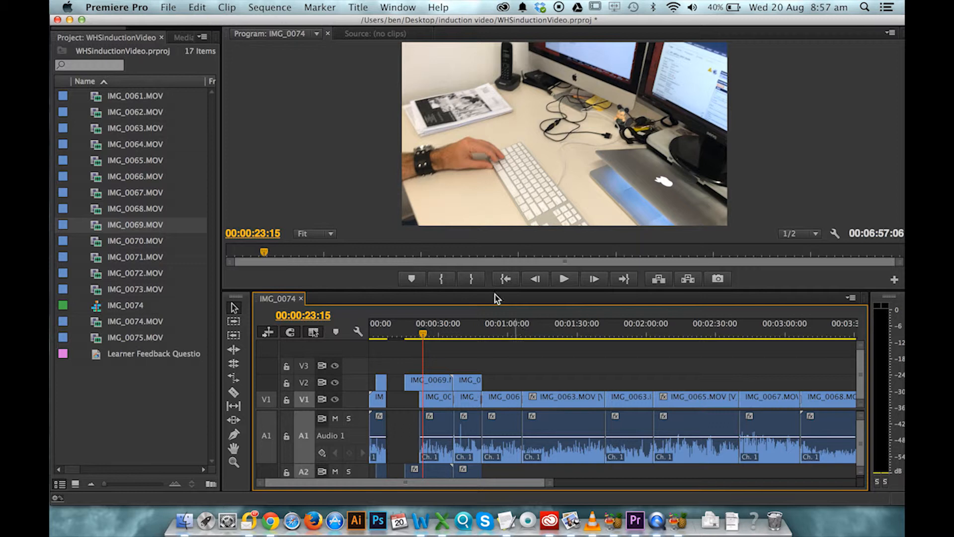
- Open the Export Media settings for the IMG_0074 sequence
{"action": "left_click", "coordinate": [169, 7]}
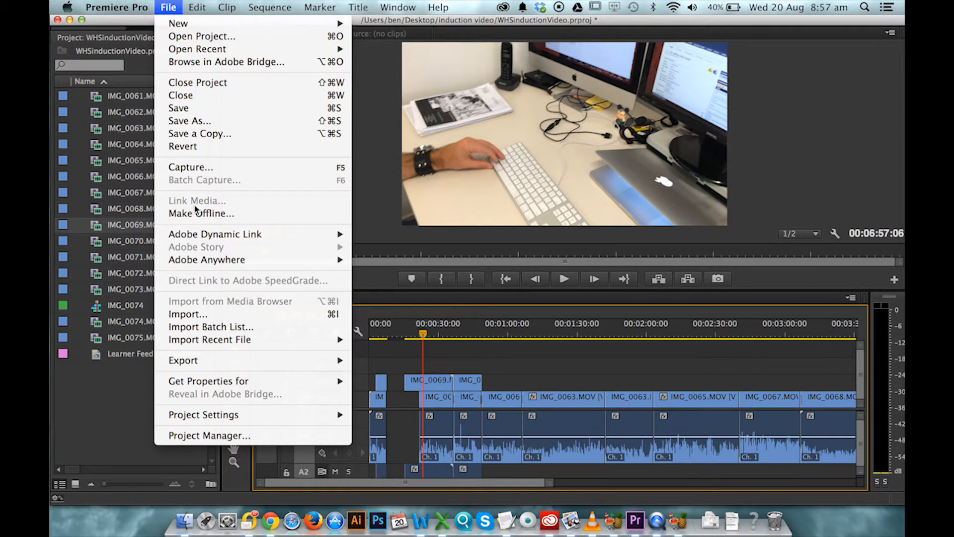
{"action": "mouse_move", "coordinate": [241, 361]}
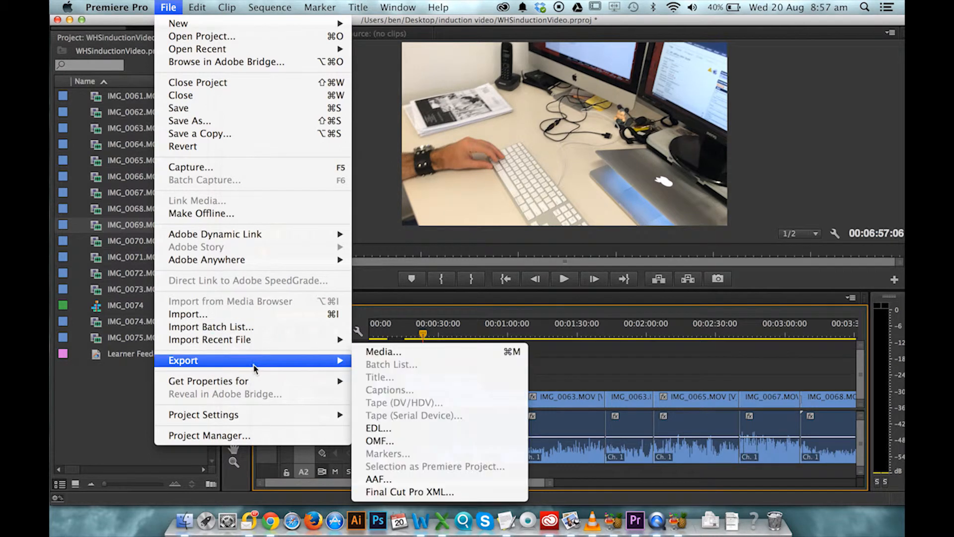
{"action": "left_click", "coordinate": [383, 352]}
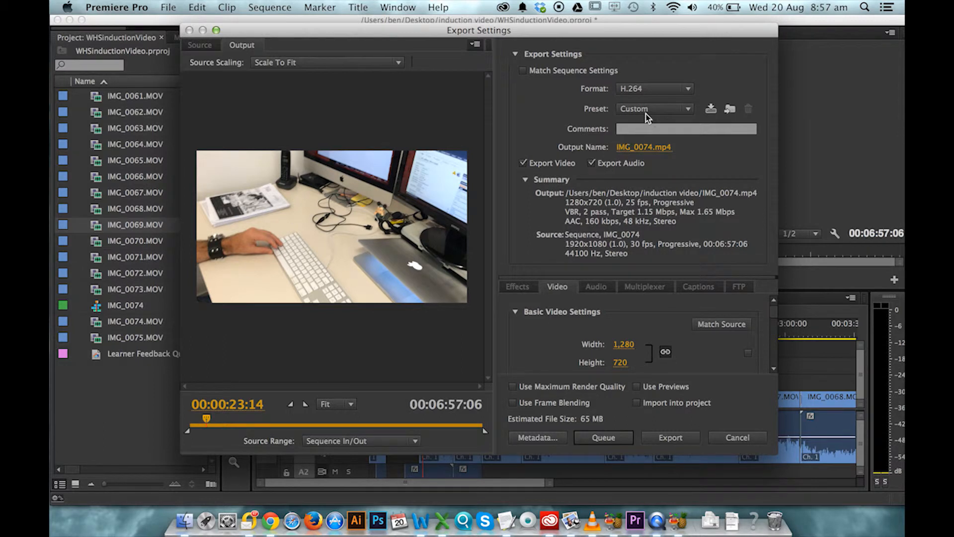
{"action": "left_click", "coordinate": [652, 92]}
{"action": "left_click", "coordinate": [652, 92]}
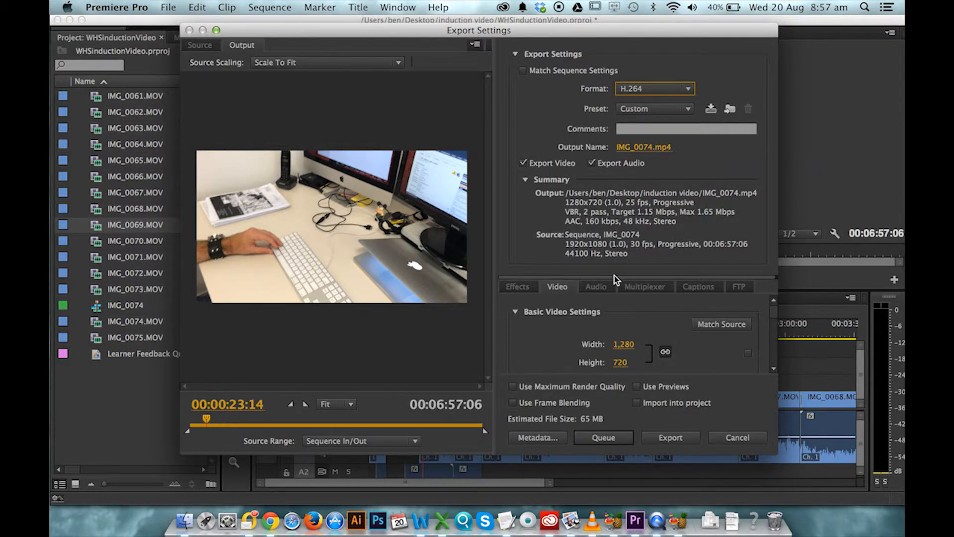
- Match the export video size to the source at 1920 by 1080
{"action": "left_click", "coordinate": [711, 325]}
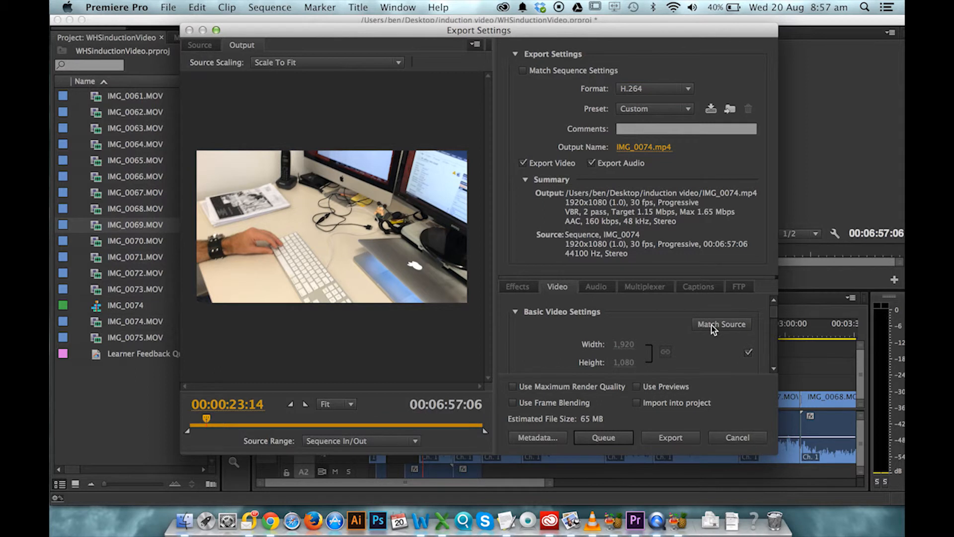
{"action": "left_click", "coordinate": [748, 353]}
- Choose the YouTube 720p HD export preset
{"action": "left_click", "coordinate": [684, 108]}
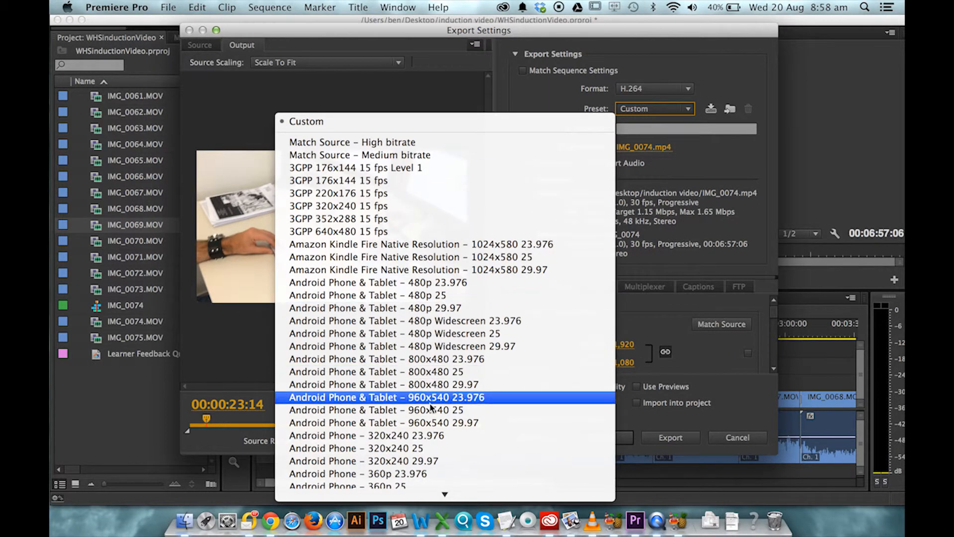
{"action": "mouse_move", "coordinate": [437, 496]}
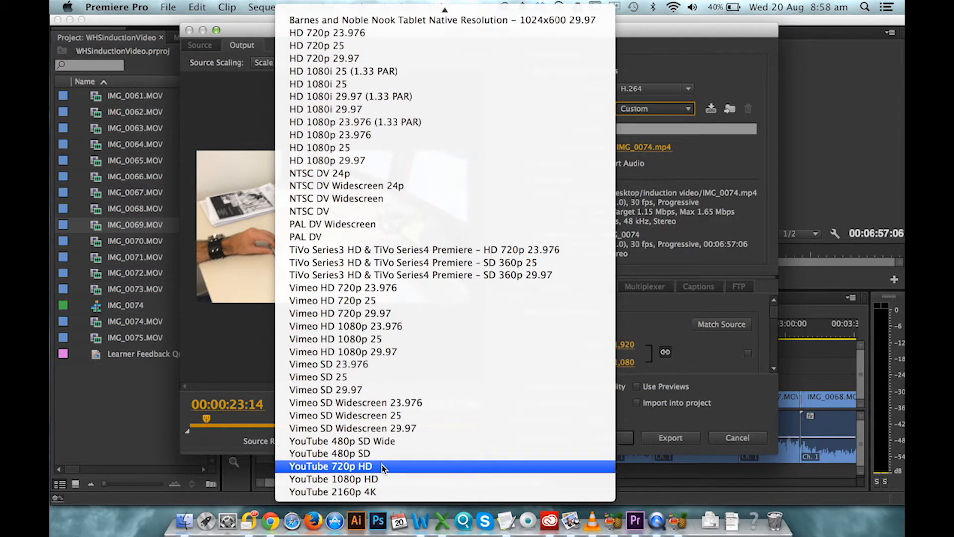
{"action": "left_click", "coordinate": [381, 468]}
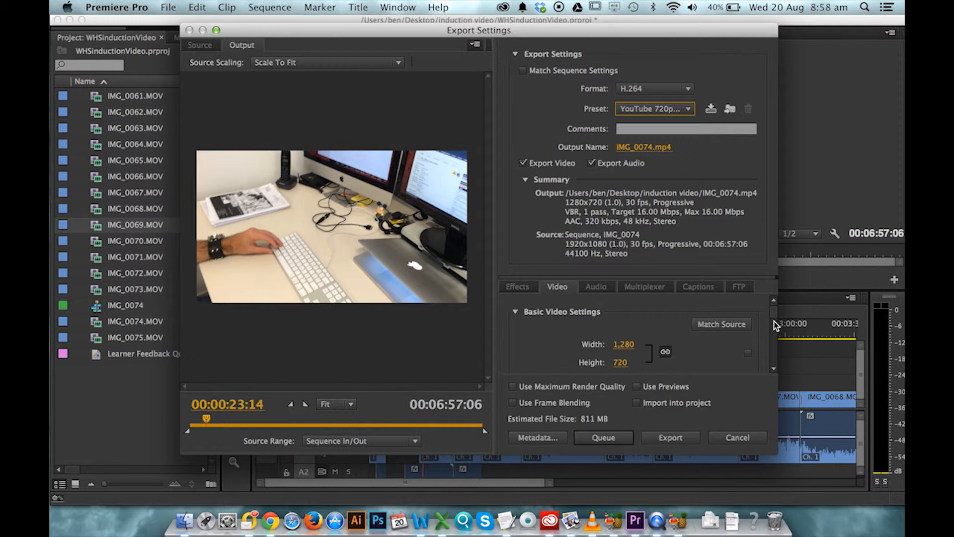
{"action": "left_click", "coordinate": [604, 430]}
{"action": "left_click_drag", "start_coordinate": [775, 313], "coordinate": [776, 344]}
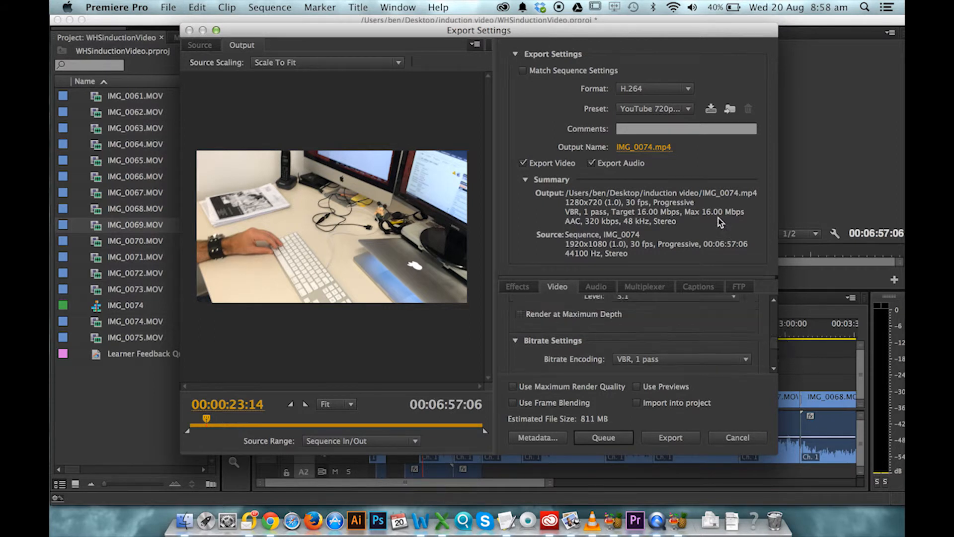
- Choose the YouTube 480p SD export preset instead
{"action": "left_click", "coordinate": [684, 108]}
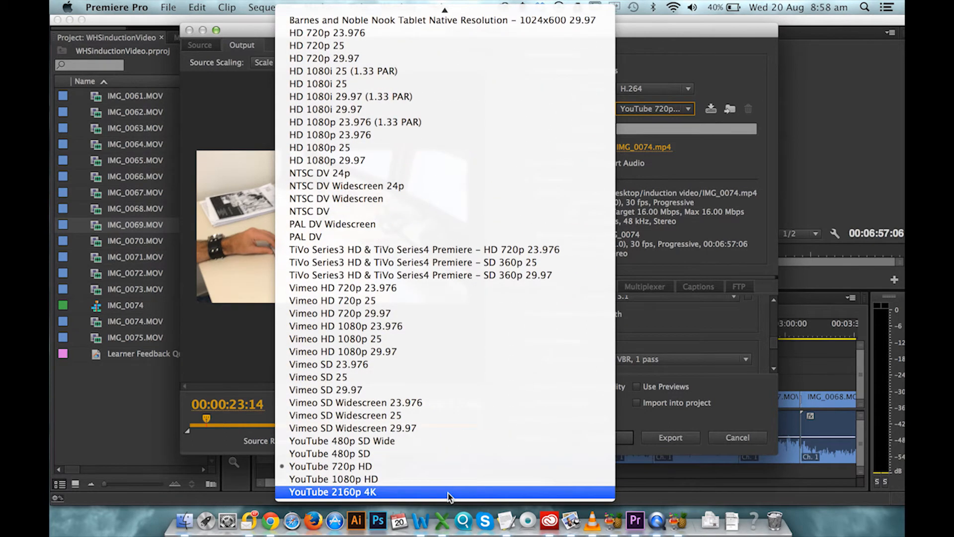
{"action": "left_click", "coordinate": [389, 454]}
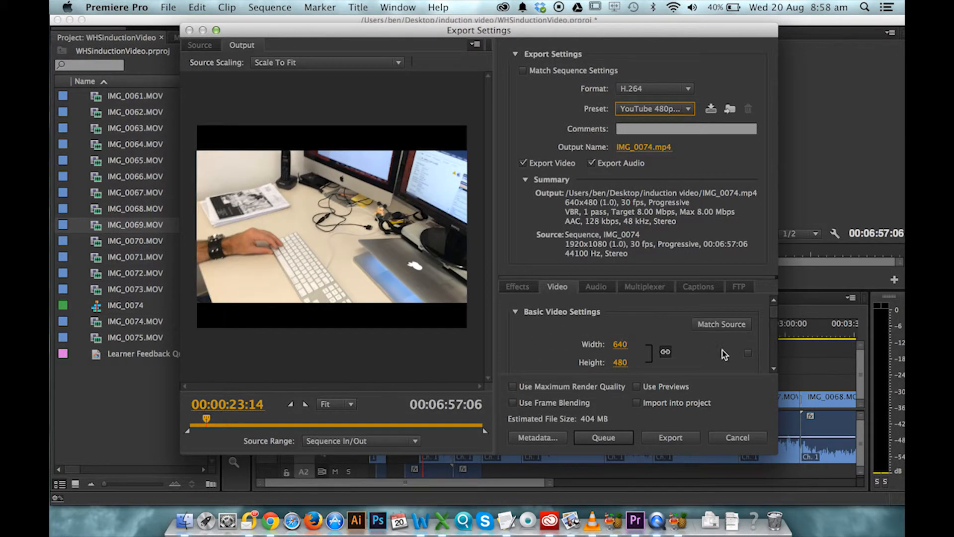
- Lower the target bitrate to 1.74 Mbps and the maximum bitrate to 3.47 Mbps
{"action": "left_click_drag", "start_coordinate": [774, 313], "coordinate": [777, 354]}
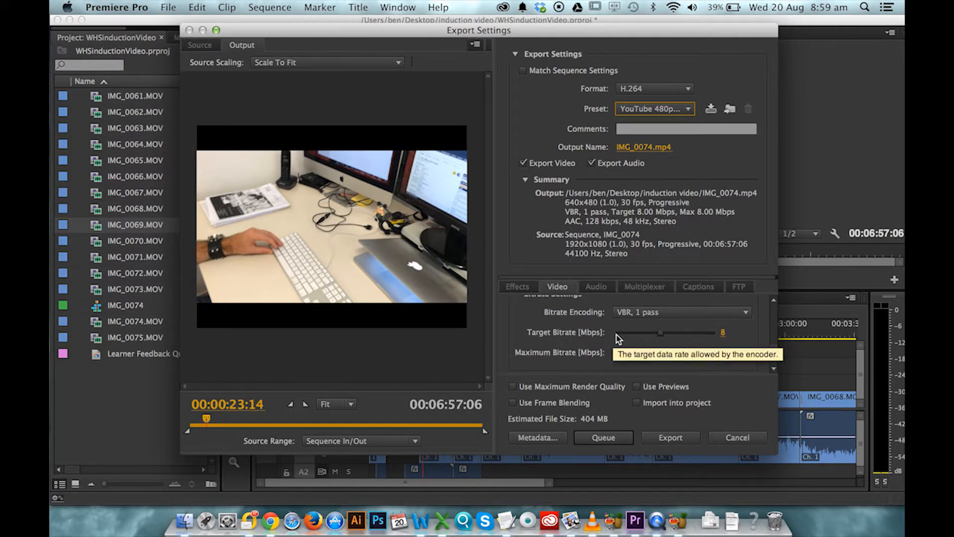
{"action": "left_click", "coordinate": [630, 333]}
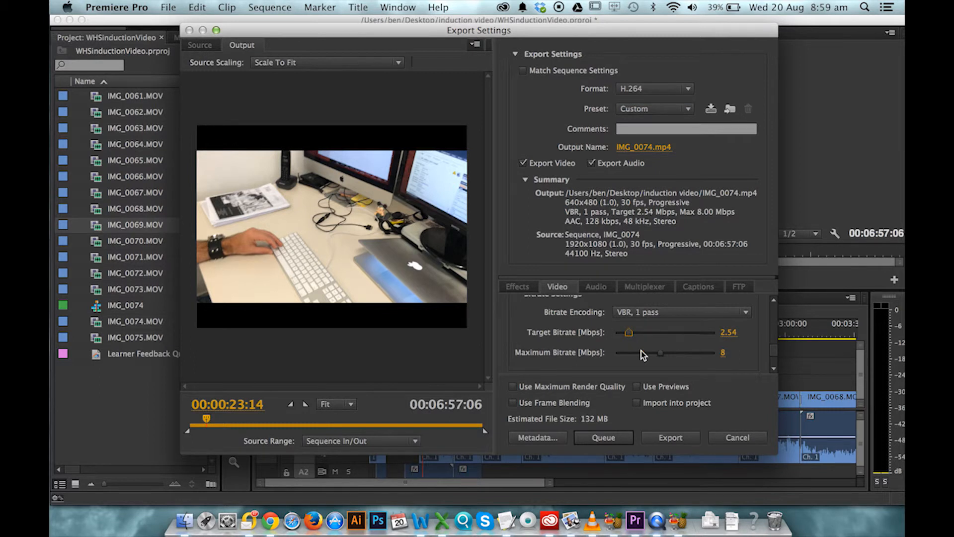
{"action": "left_click", "coordinate": [633, 354]}
{"action": "left_click", "coordinate": [634, 356]}
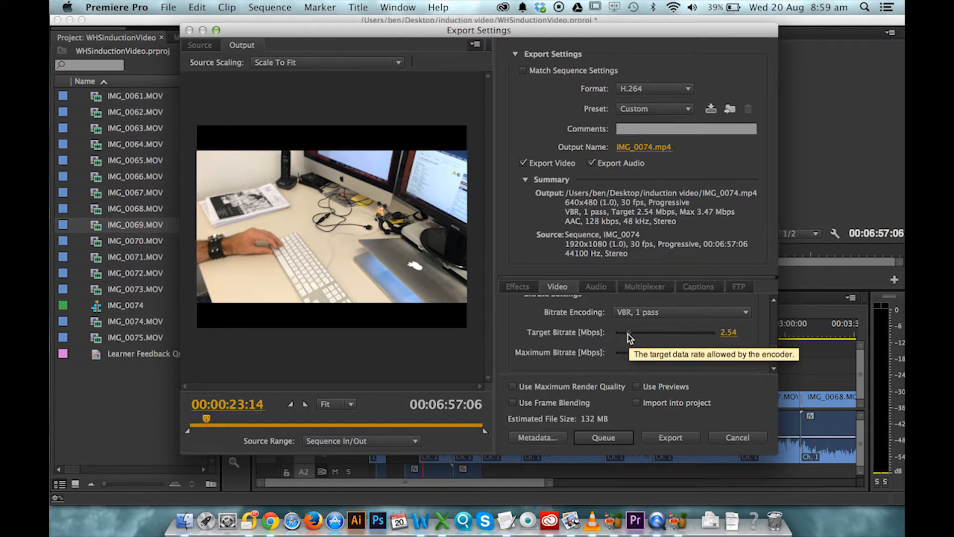
{"action": "left_click_drag", "start_coordinate": [630, 333], "coordinate": [625, 334]}
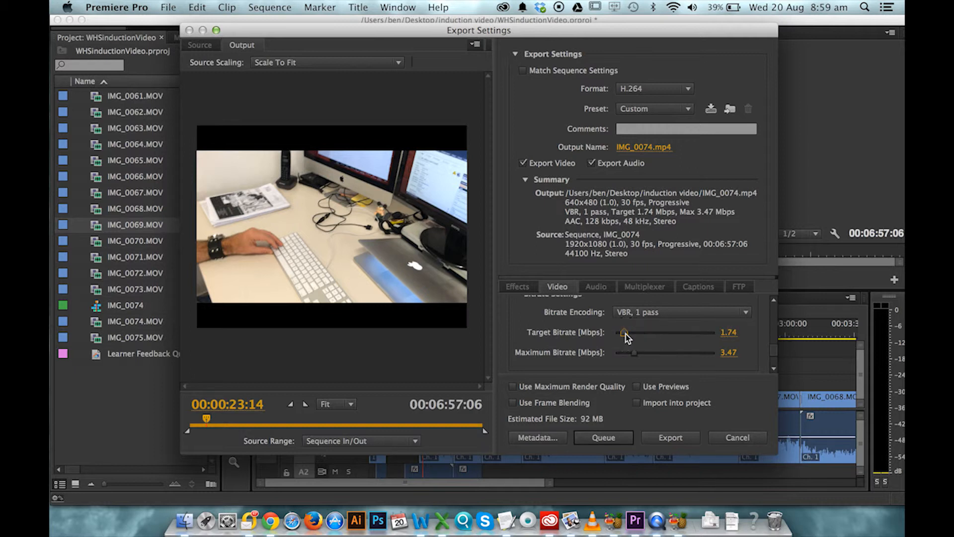
- Send the export to the Adobe Media Encoder queue and switch to Media Encoder
{"action": "left_click", "coordinate": [604, 439]}
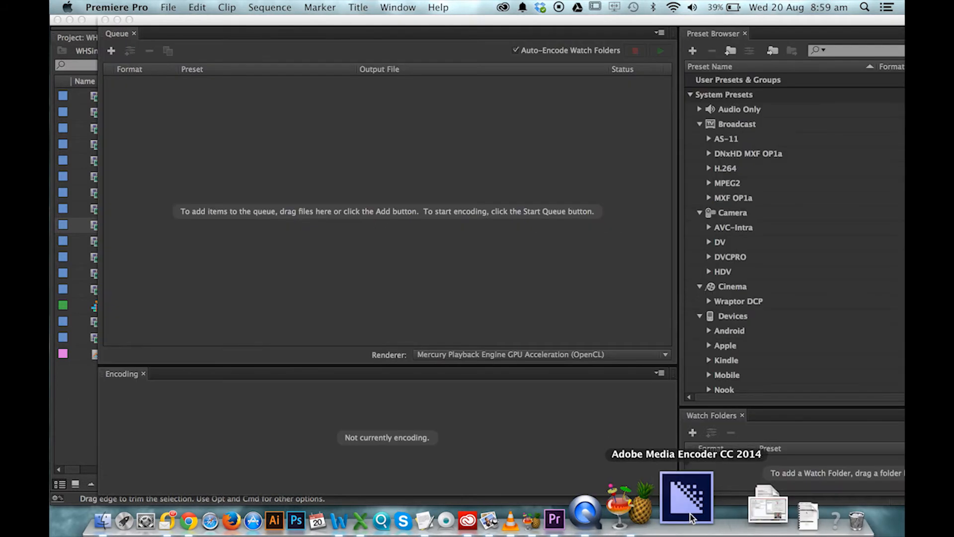
{"action": "left_click", "coordinate": [692, 517]}
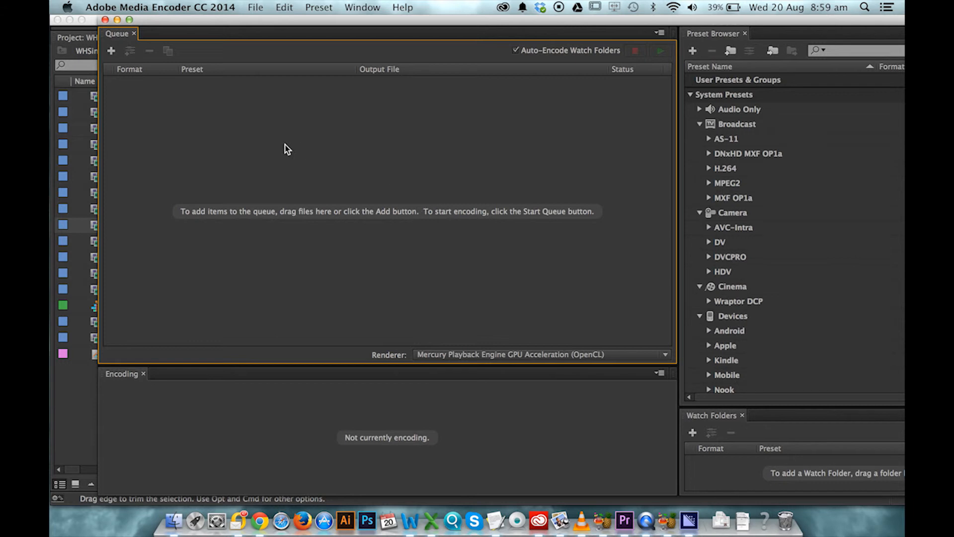
- Add IMG_0061.MOV from the induction video folder to the encoding queue
{"action": "left_click", "coordinate": [112, 52]}
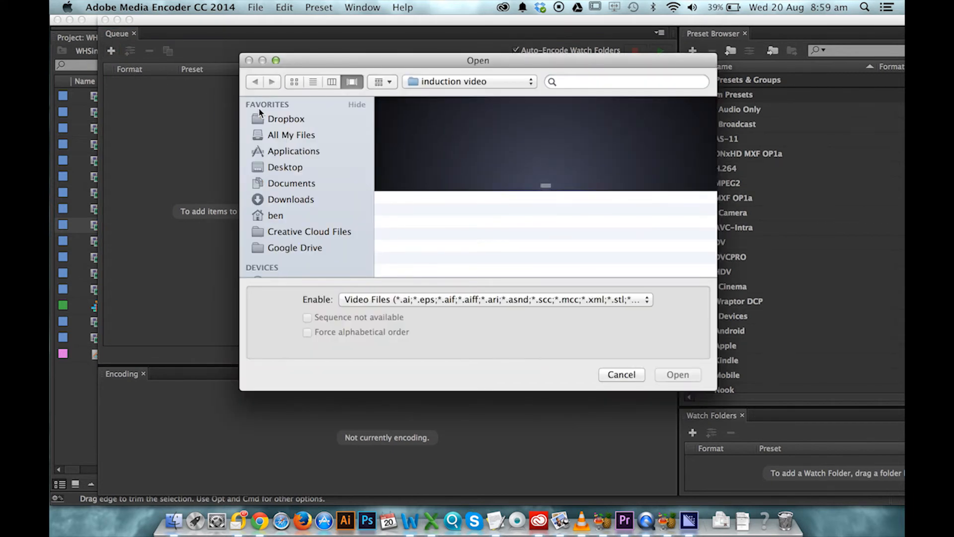
{"action": "left_click_drag", "start_coordinate": [438, 243], "coordinate": [164, 163]}
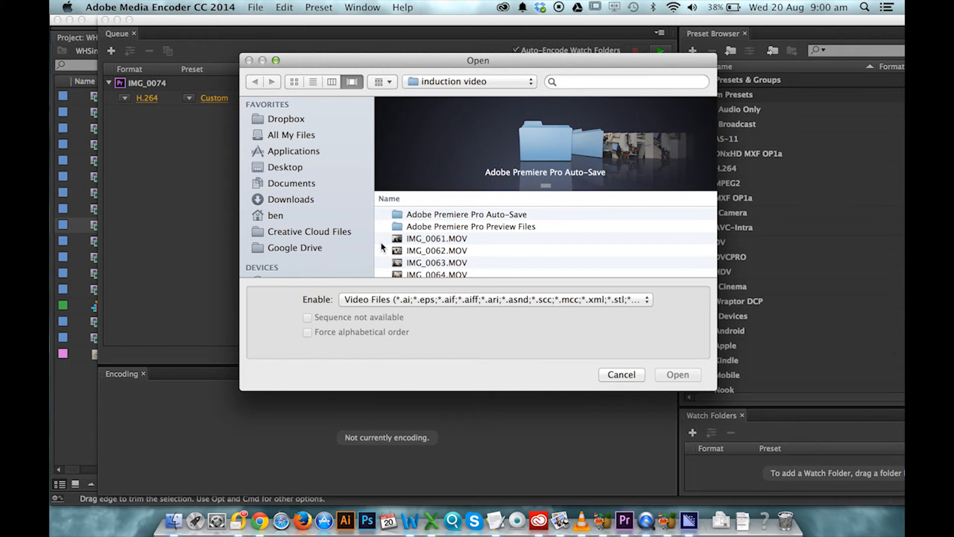
{"action": "left_click", "coordinate": [432, 239]}
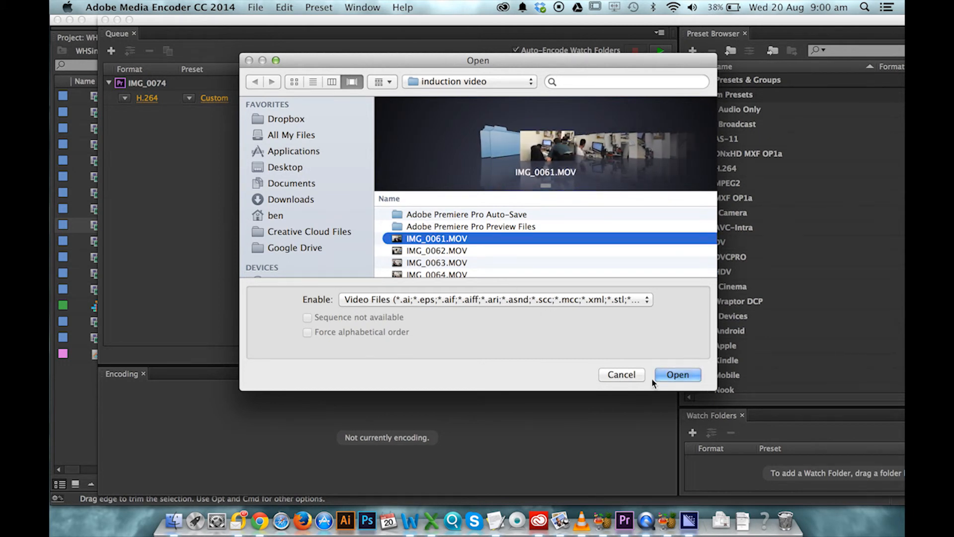
{"action": "left_click", "coordinate": [677, 374]}
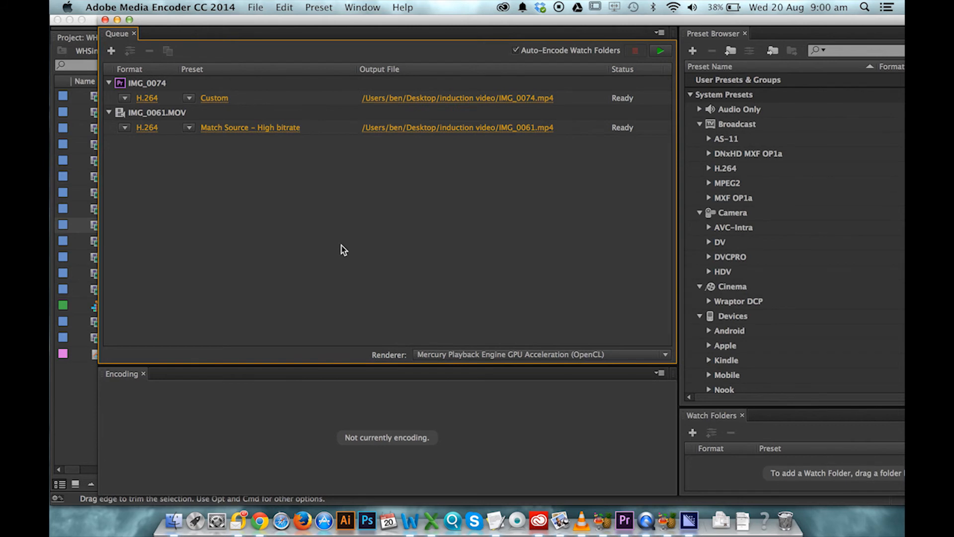
- Set the IMG_0061.MOV queue item's preset to Android Phone & Tablet – 480p 25
{"action": "left_click", "coordinate": [189, 129]}
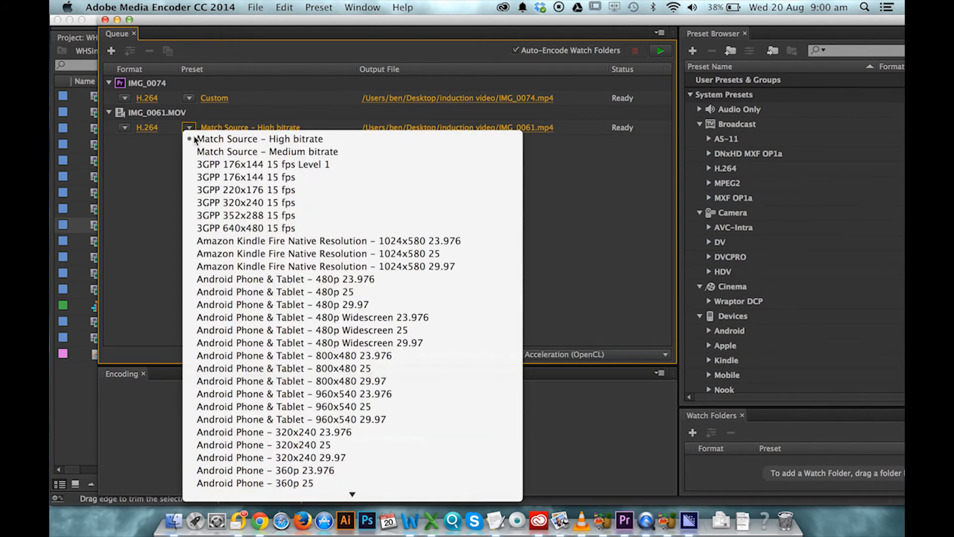
{"action": "left_click", "coordinate": [250, 394]}
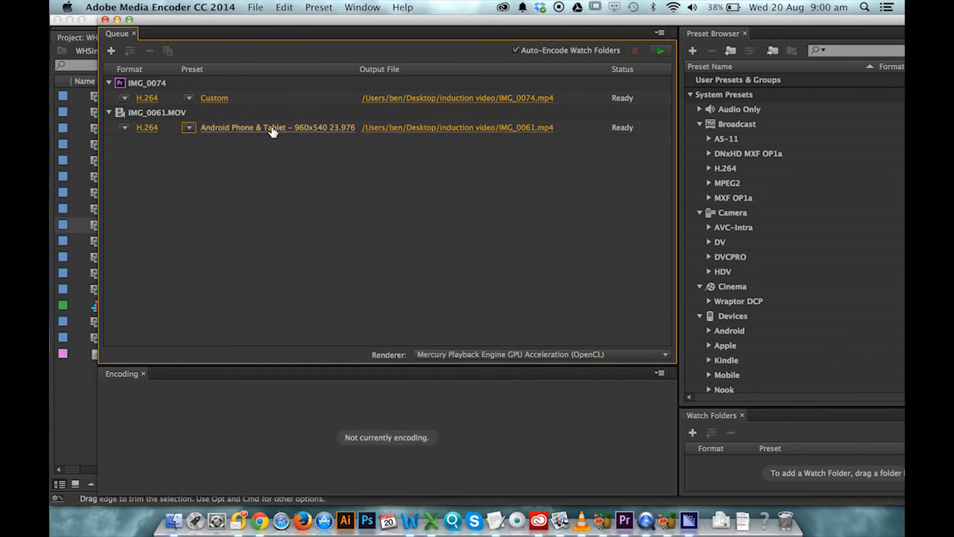
{"action": "left_click", "coordinate": [189, 127]}
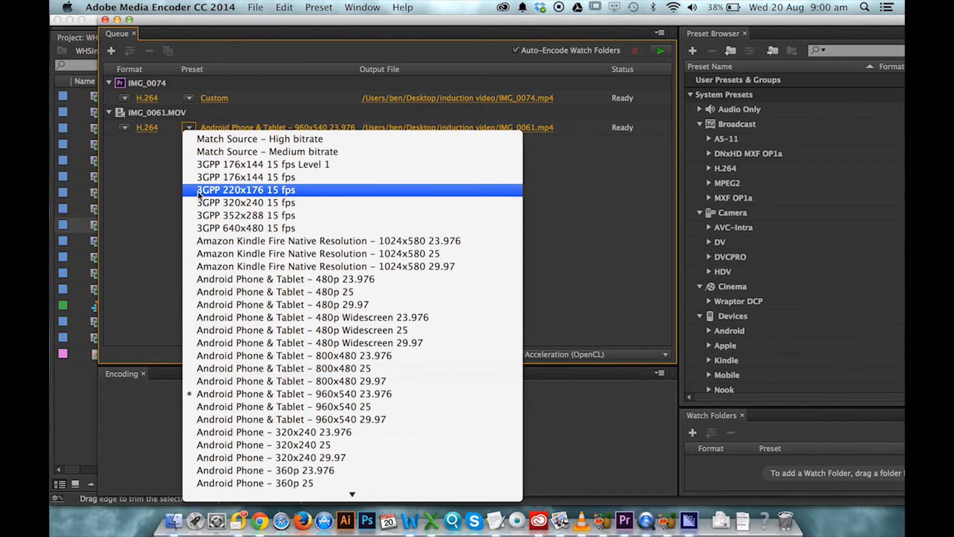
{"action": "left_click", "coordinate": [247, 295]}
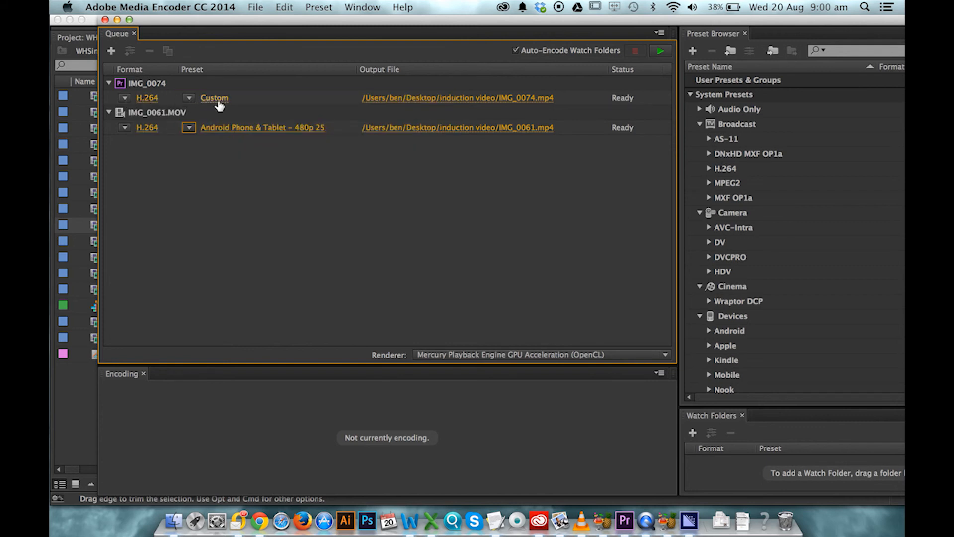
- Open the export settings of the IMG_0074 queue item and cancel without changes
{"action": "left_click", "coordinate": [188, 100]}
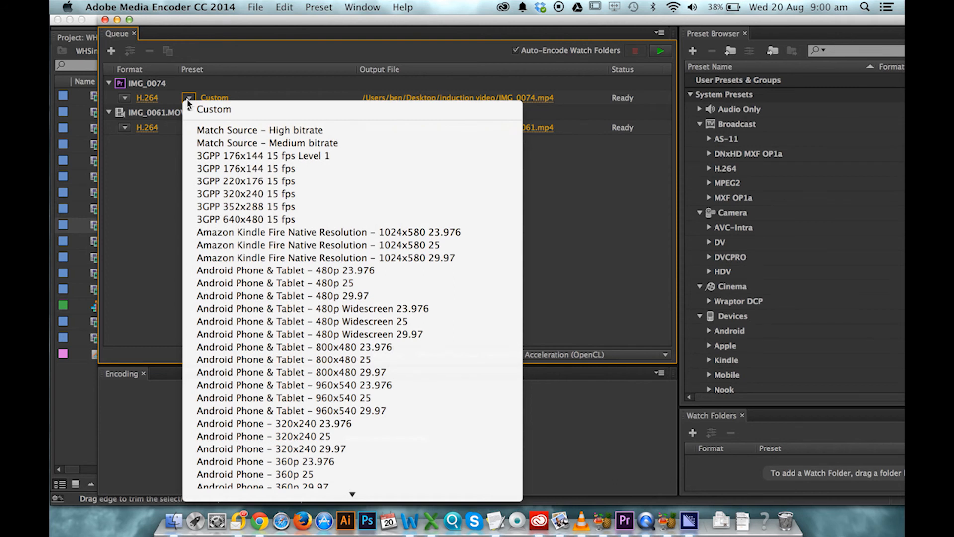
{"action": "left_click", "coordinate": [204, 109]}
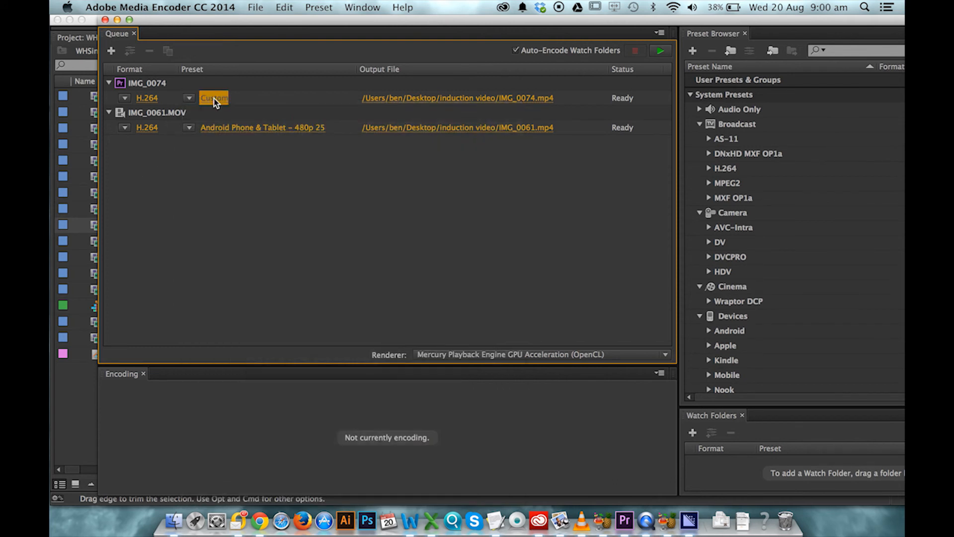
{"action": "left_click", "coordinate": [214, 99]}
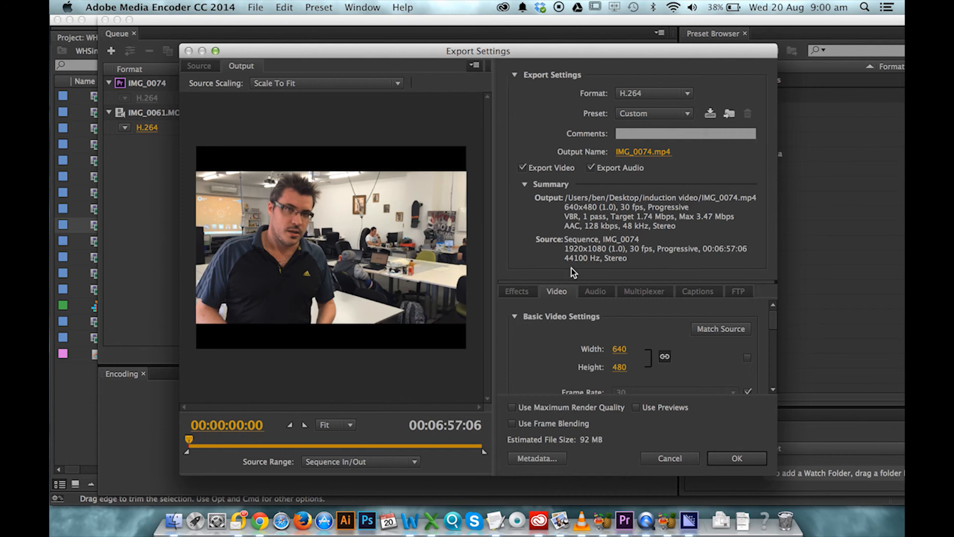
{"action": "left_click", "coordinate": [679, 459]}
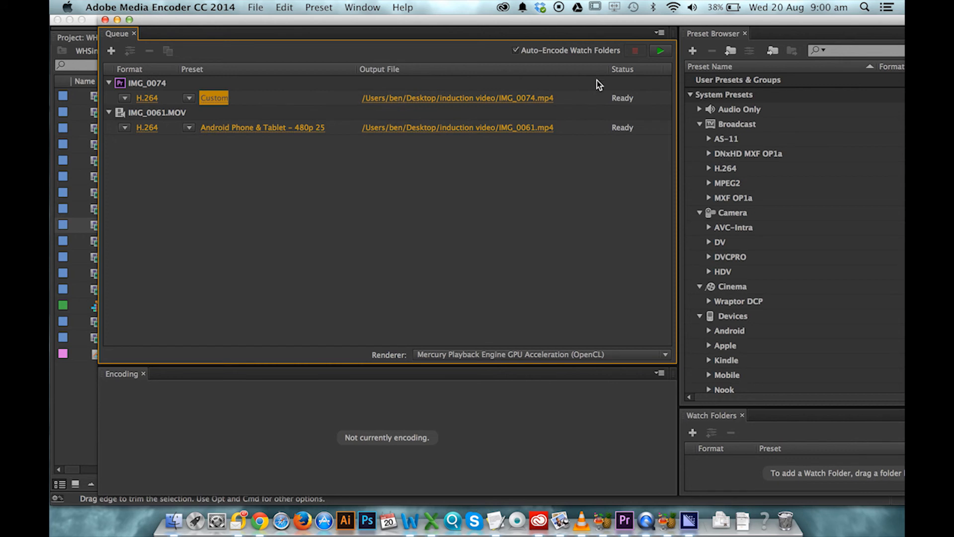